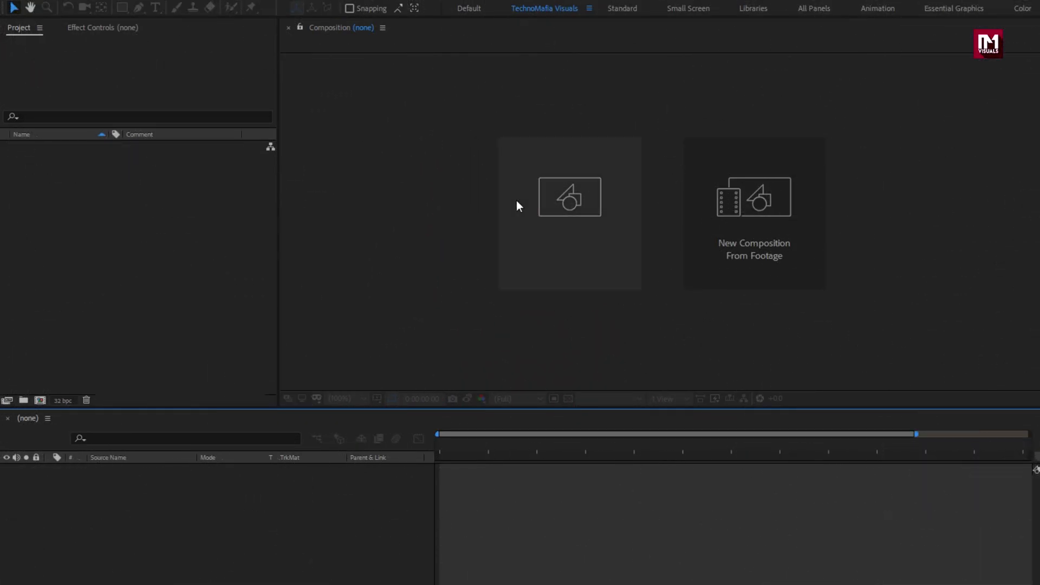
Step: Create the 1920×1080, 30 fps composition Title_3 with a 2-second duration
type("Title_")
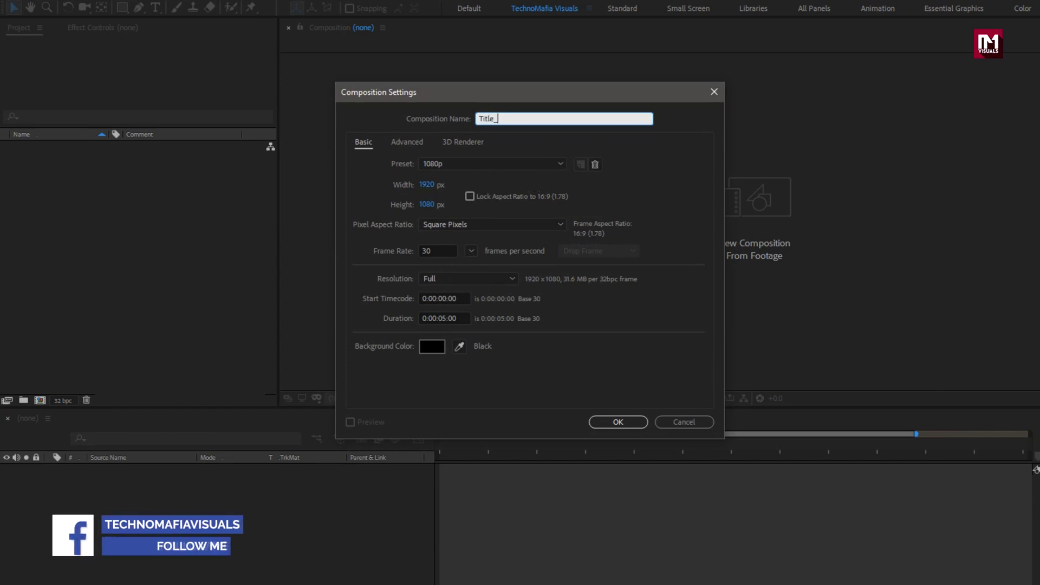
type("3")
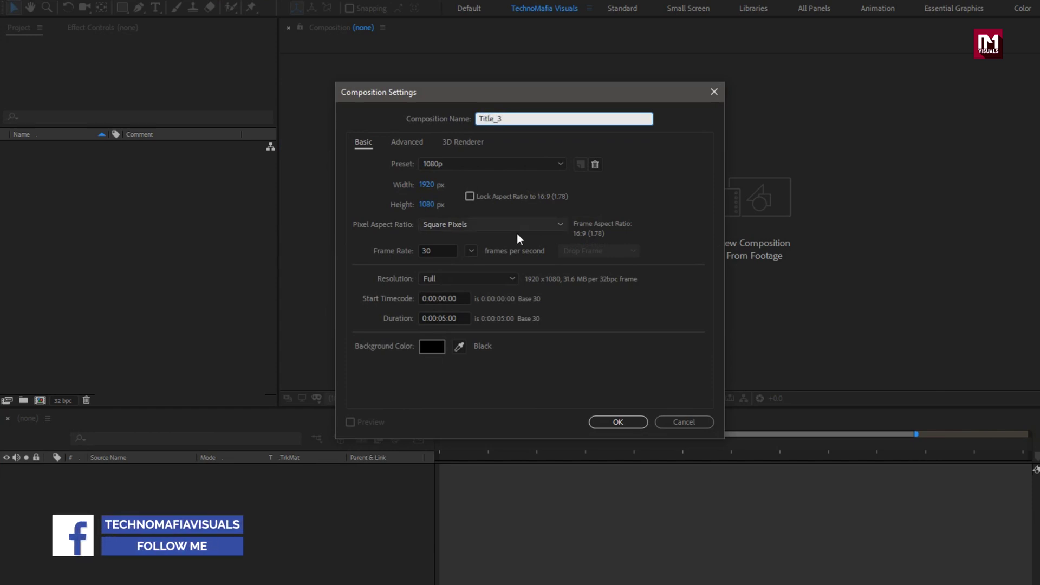
left_click(445, 318)
type("1")
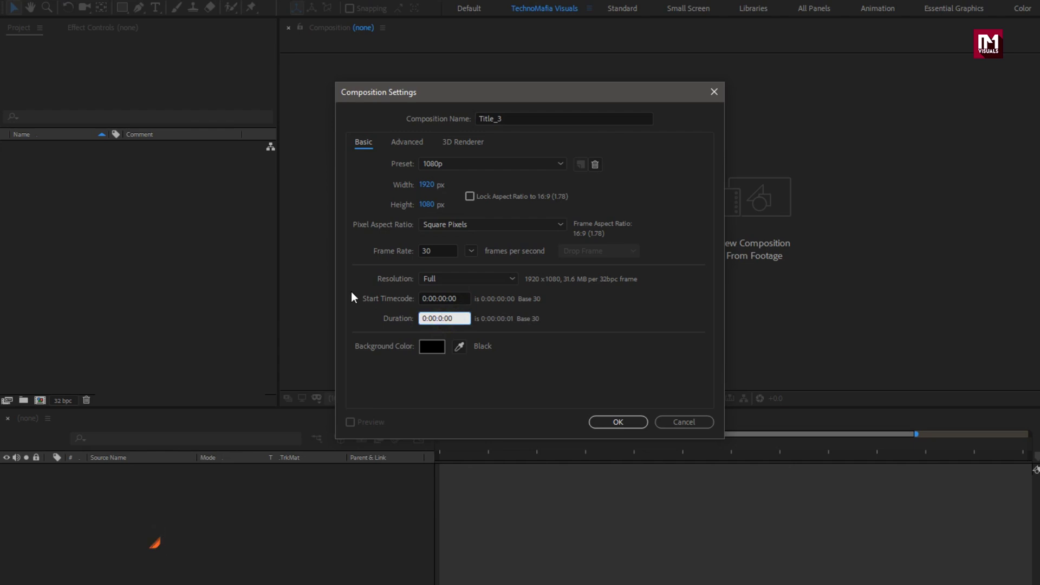
type("2")
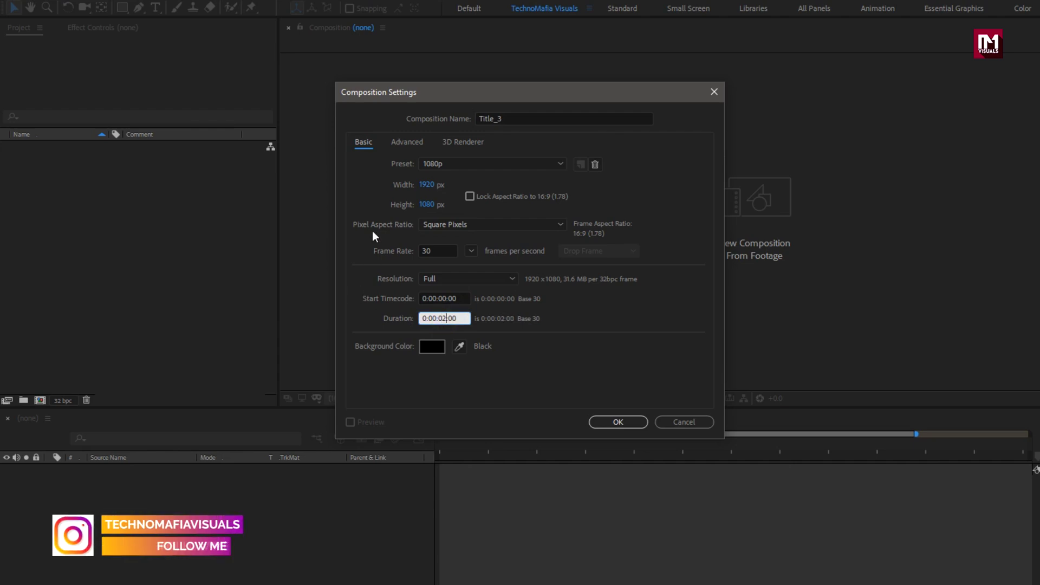
left_click(599, 421)
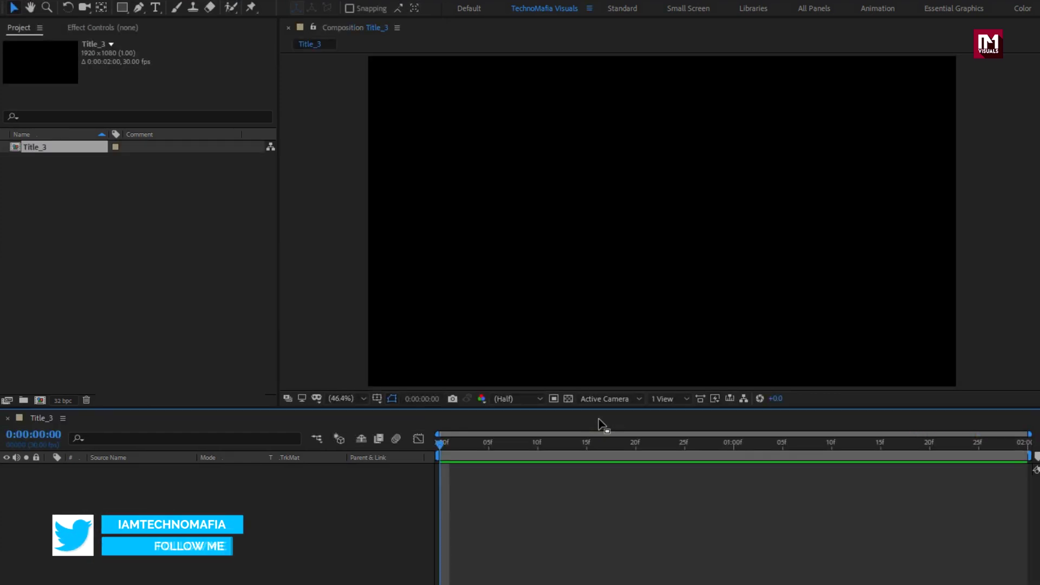
Step: Add a text layer reading TITLES near the composition centre
left_click(156, 10)
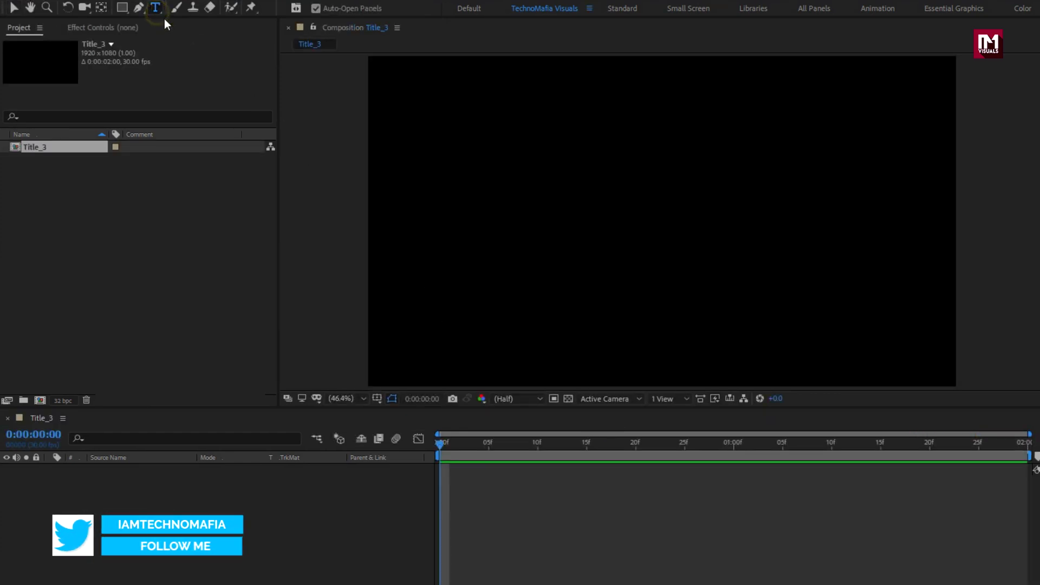
left_click(592, 232)
type("T")
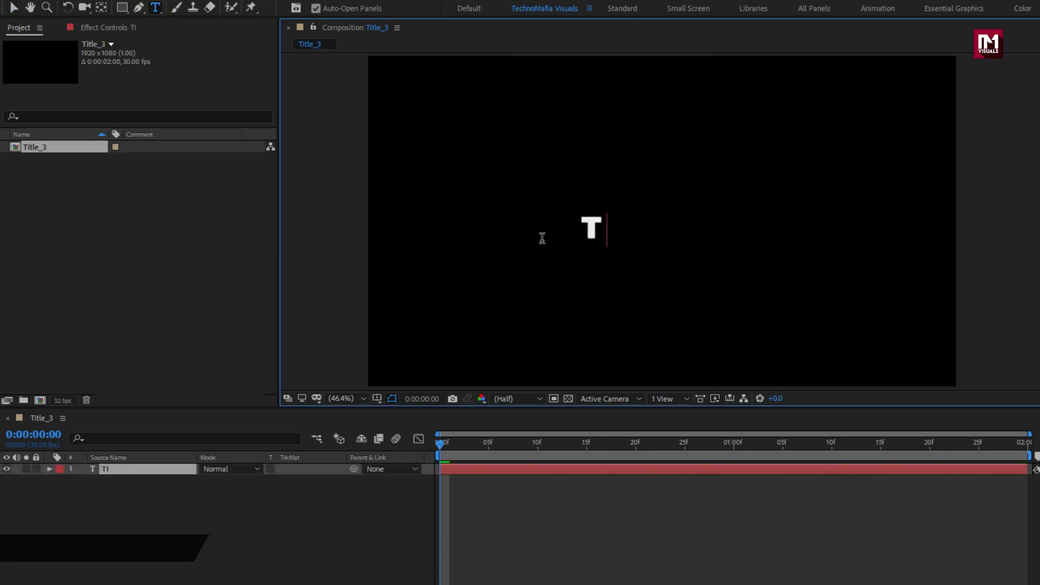
type("ITLES")
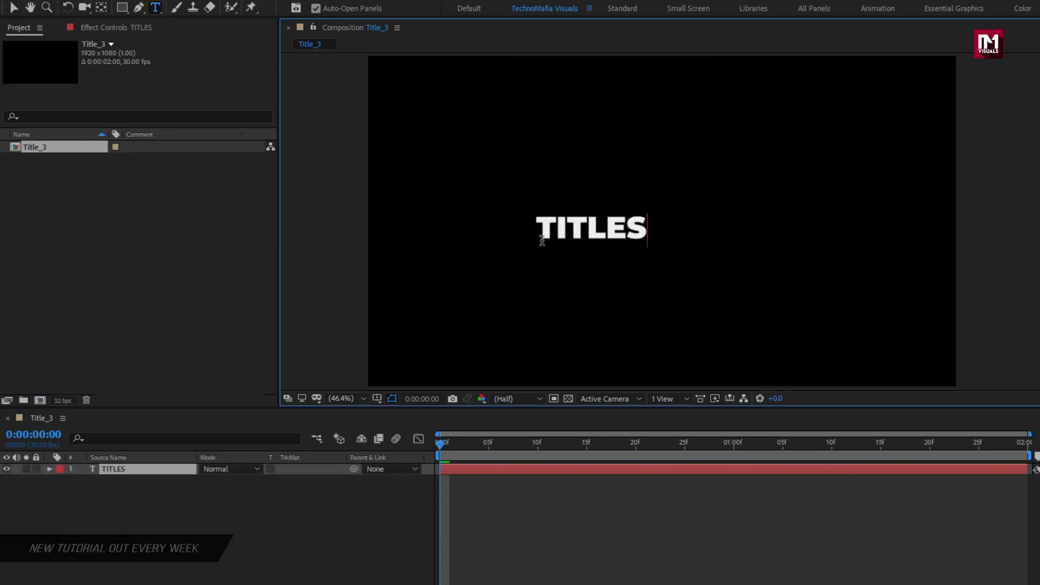
key("Escape")
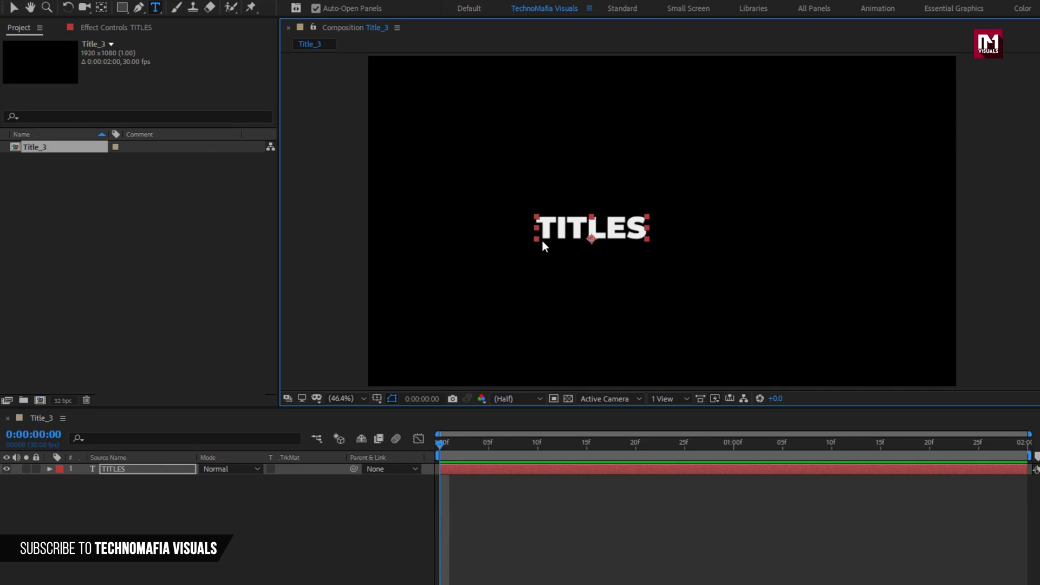
Step: Enlarge TITLES to about 351 px and centre it horizontally and vertically
left_click_drag(901, 474, 1018, 476)
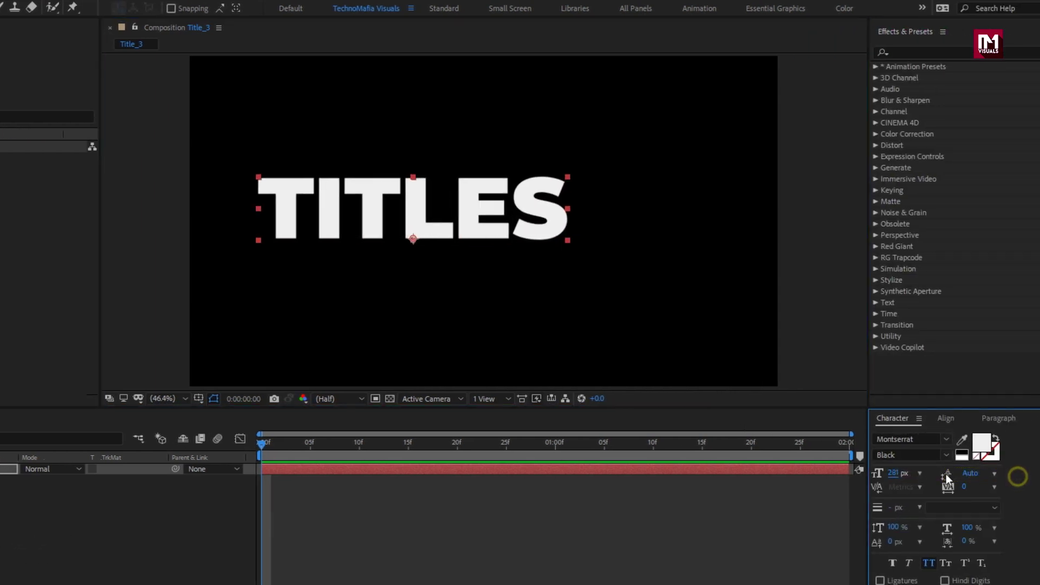
left_click_drag(901, 480, 945, 476)
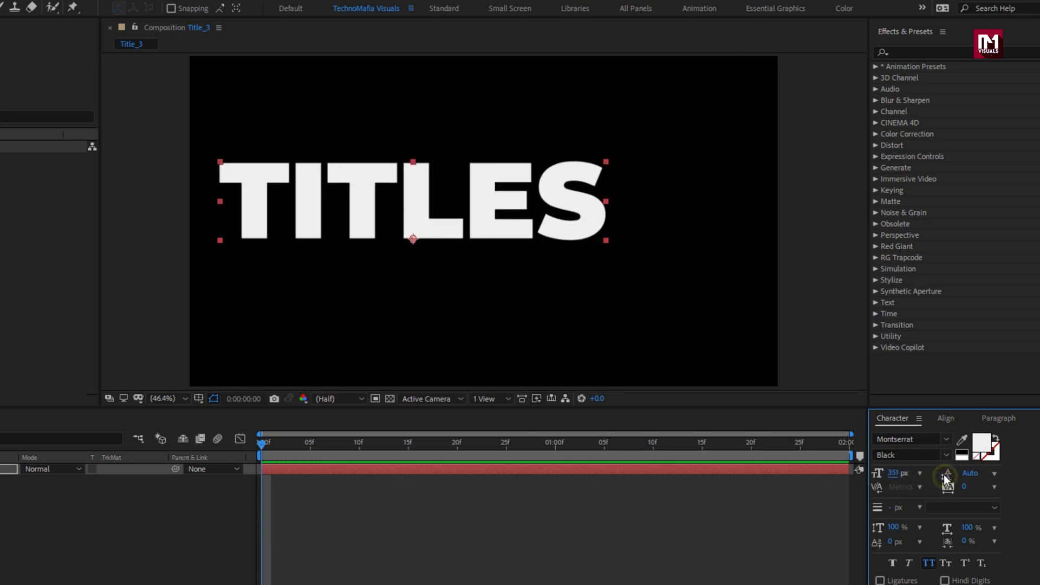
left_click_drag(371, 212, 433, 226)
left_click(944, 418)
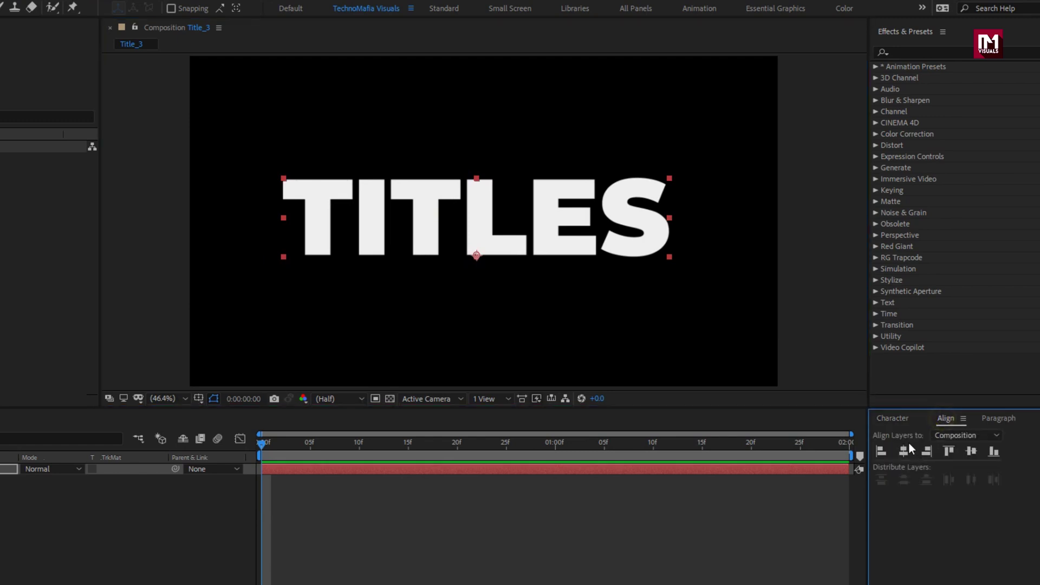
left_click(906, 449)
left_click(970, 451)
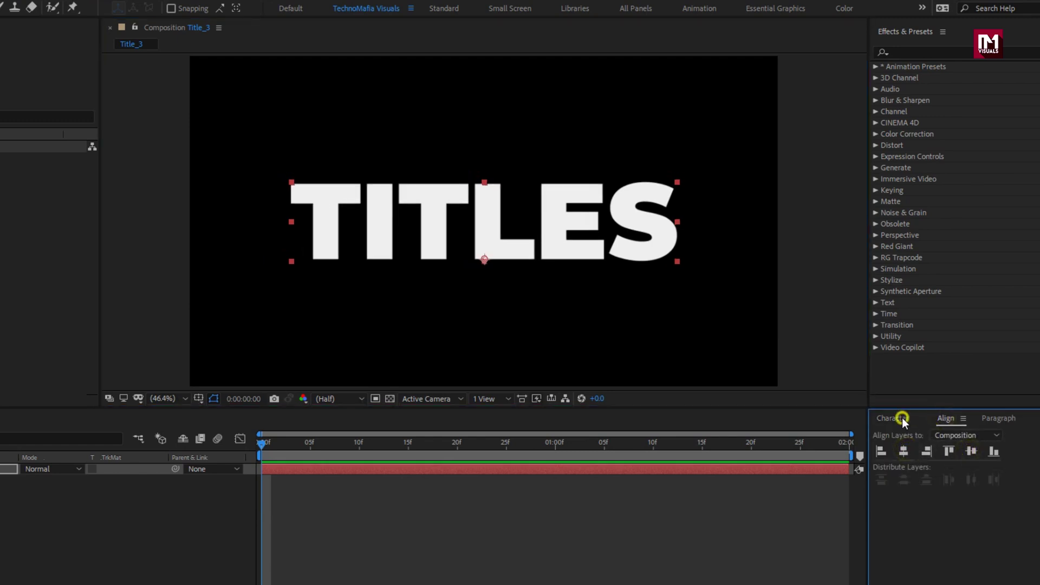
left_click(902, 418)
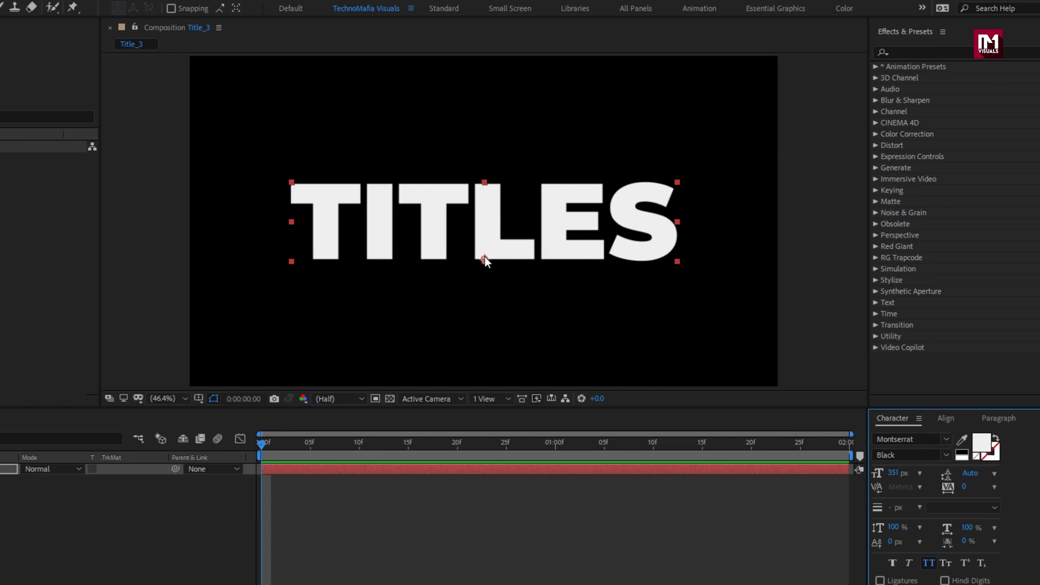
Step: Apply Gradient Ramp to TITLES with a magenta start colour
left_click(914, 51)
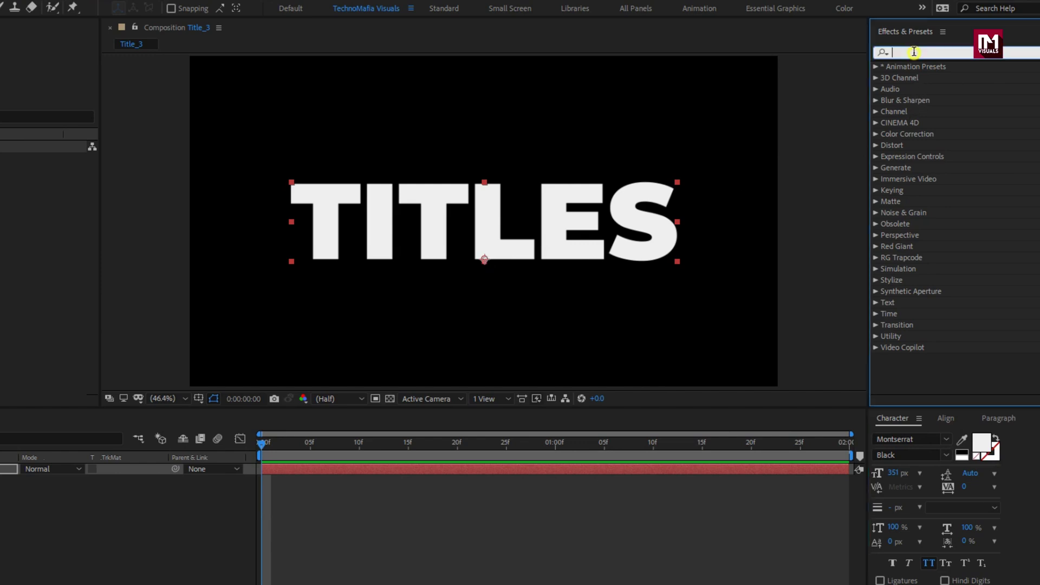
type("ramp")
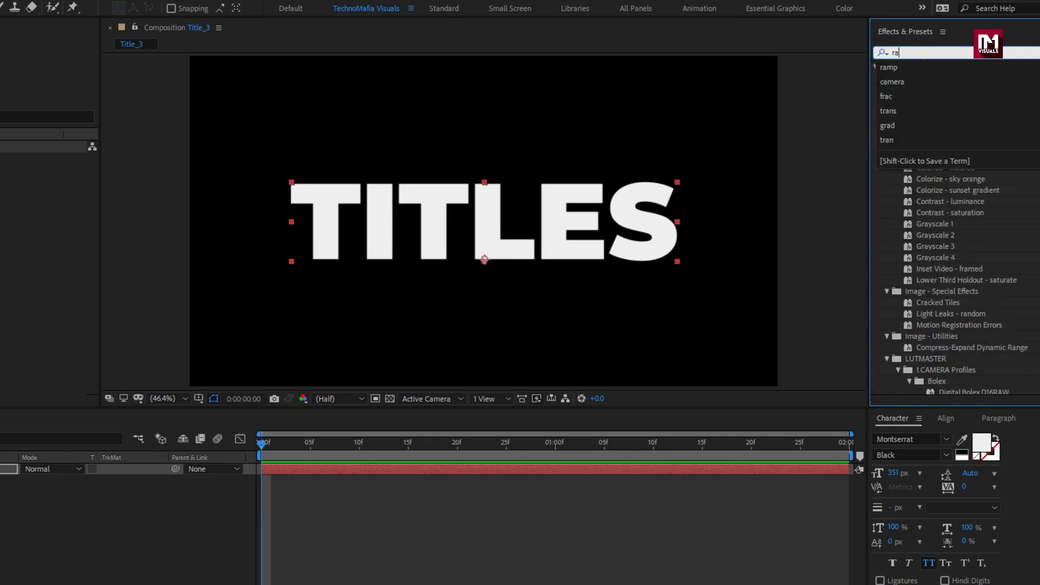
double_click(943, 79)
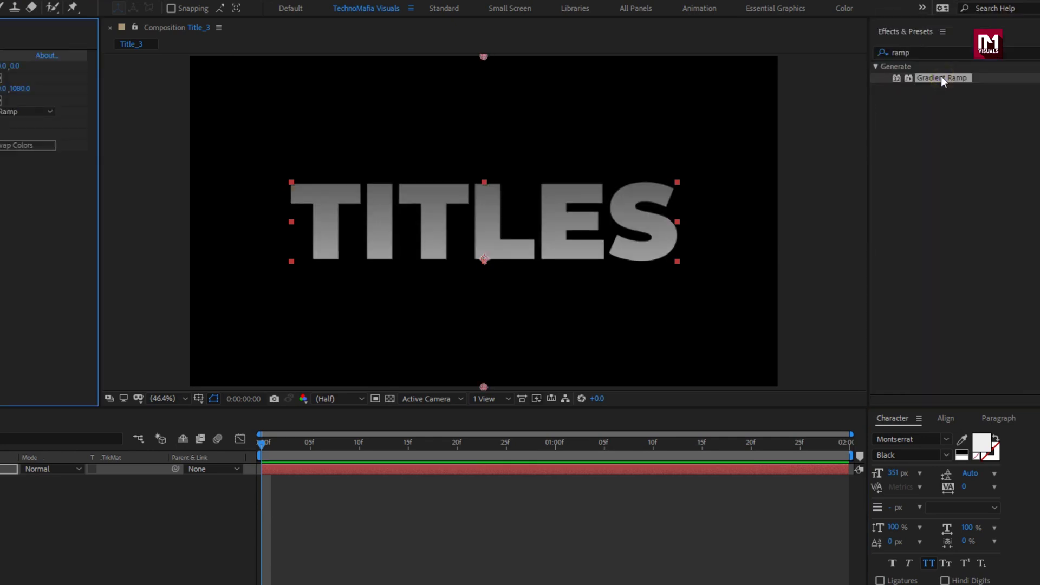
left_click(157, 78)
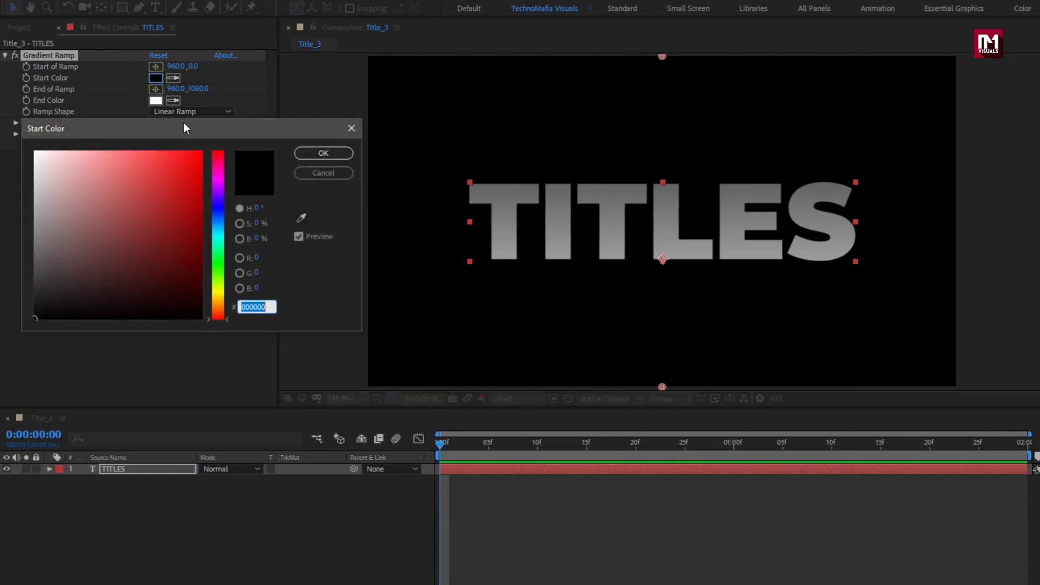
left_click(217, 169)
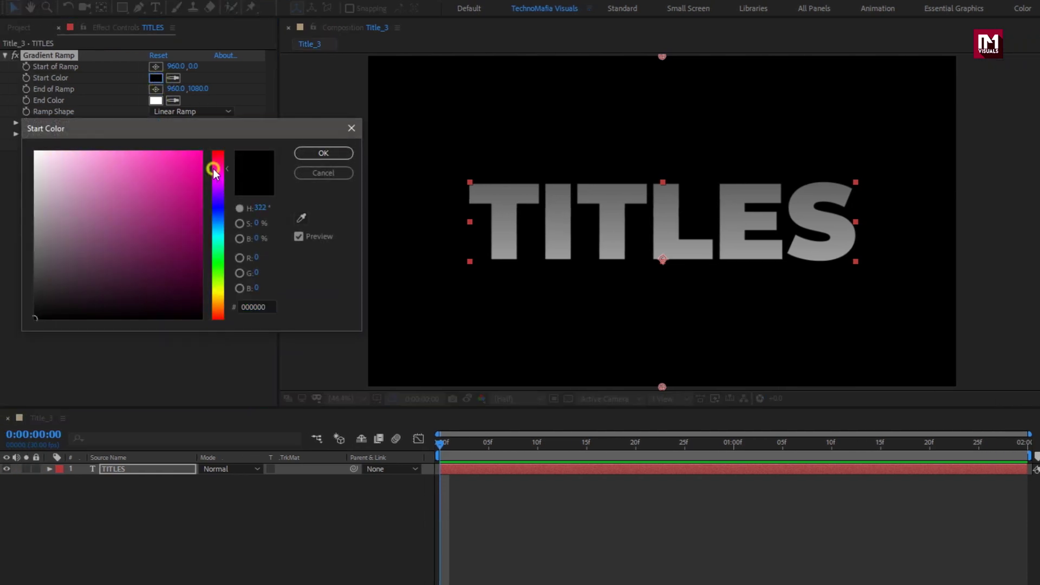
left_click(197, 184)
left_click_drag(219, 162, 218, 172)
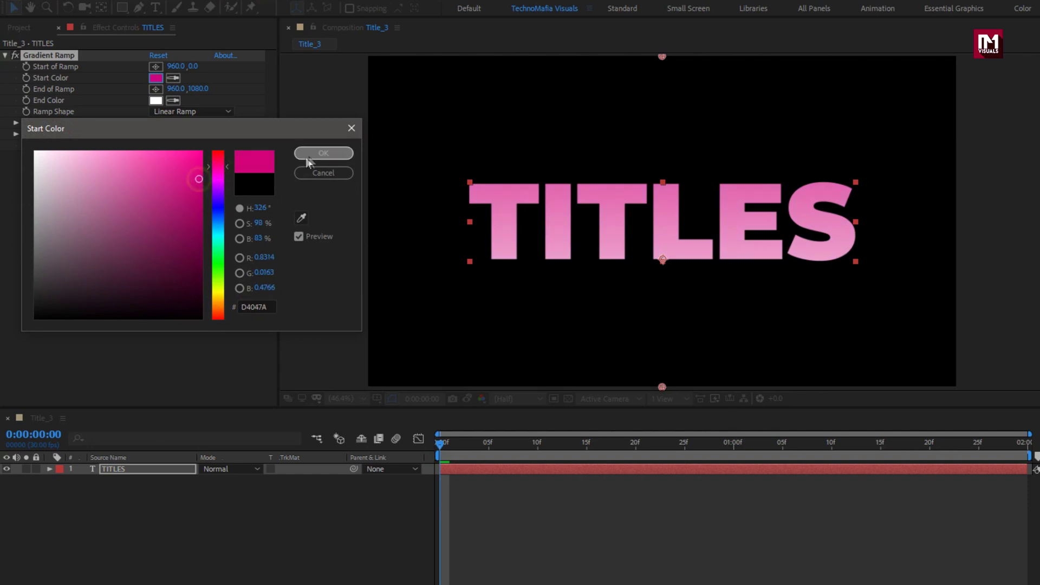
left_click(323, 153)
Step: Set the gradient's end colour to orange E08C08
left_click(156, 100)
left_click(216, 290)
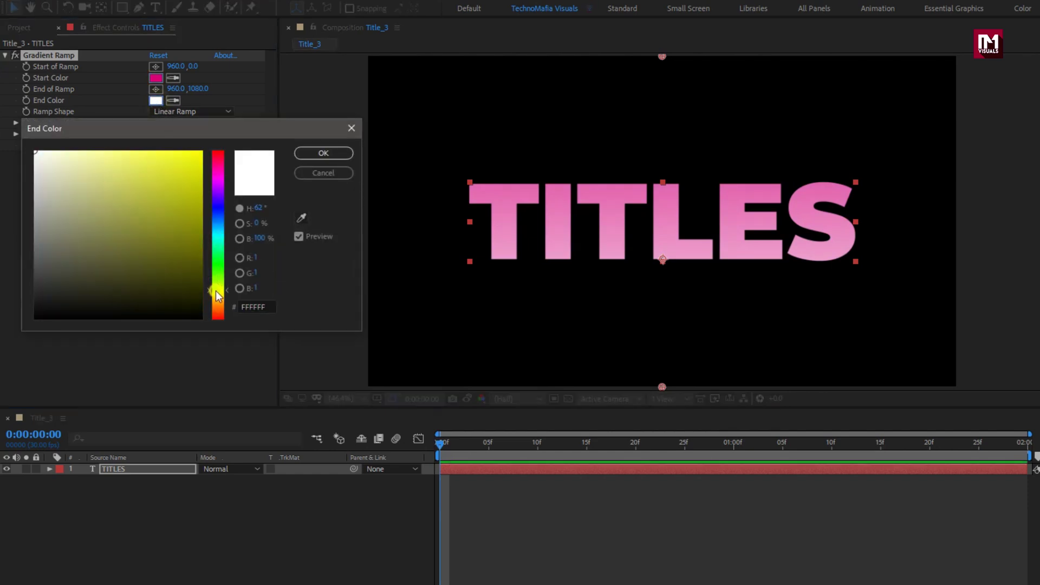
left_click_drag(216, 291, 219, 301)
left_click_drag(191, 181, 196, 171)
left_click(307, 154)
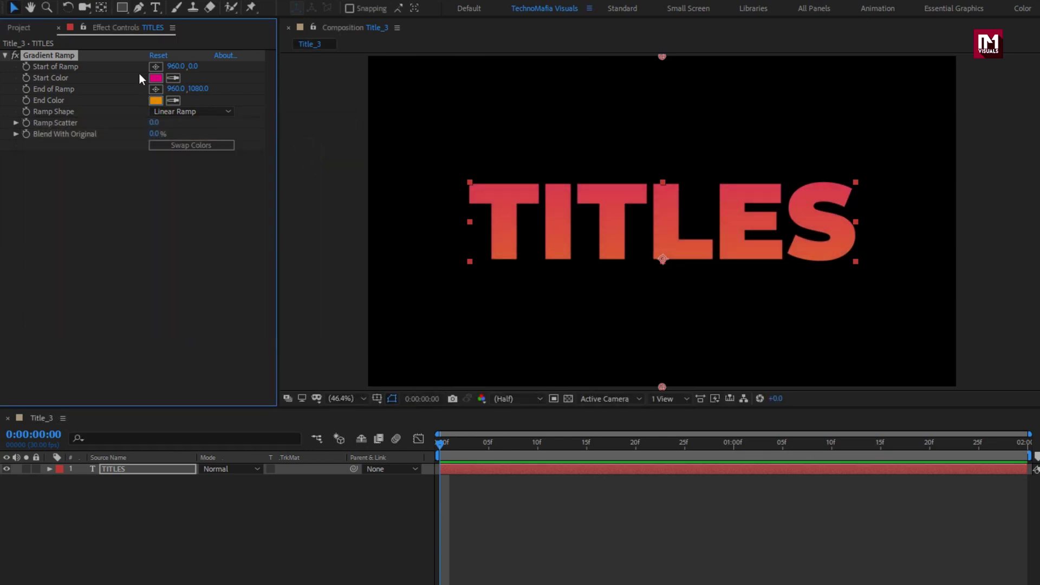
Step: Place the ramp start point upper-left and end point lower-right of TITLES
left_click(154, 66)
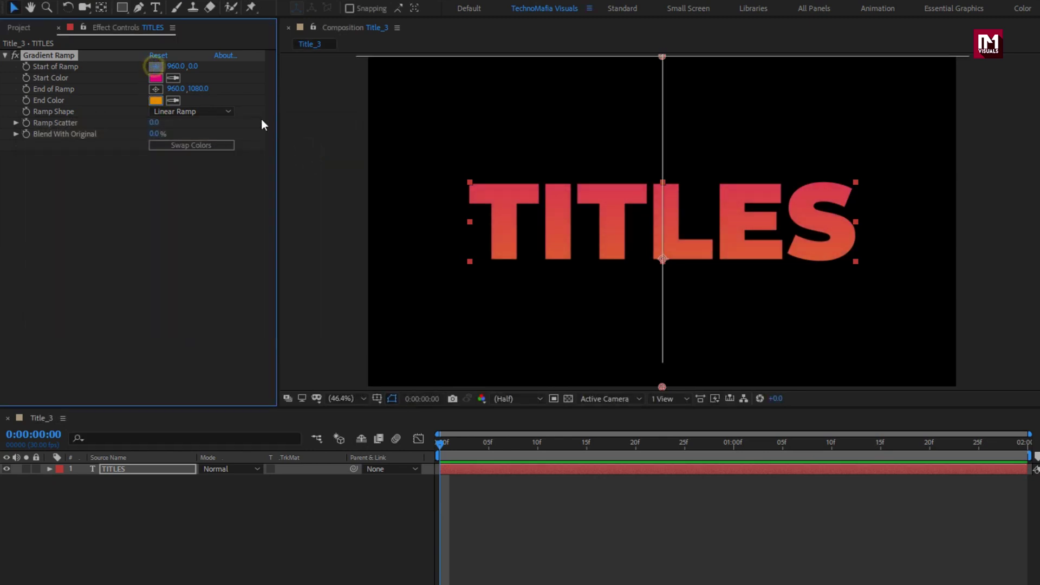
left_click(454, 155)
left_click_drag(454, 156, 464, 162)
left_click_drag(661, 389, 763, 346)
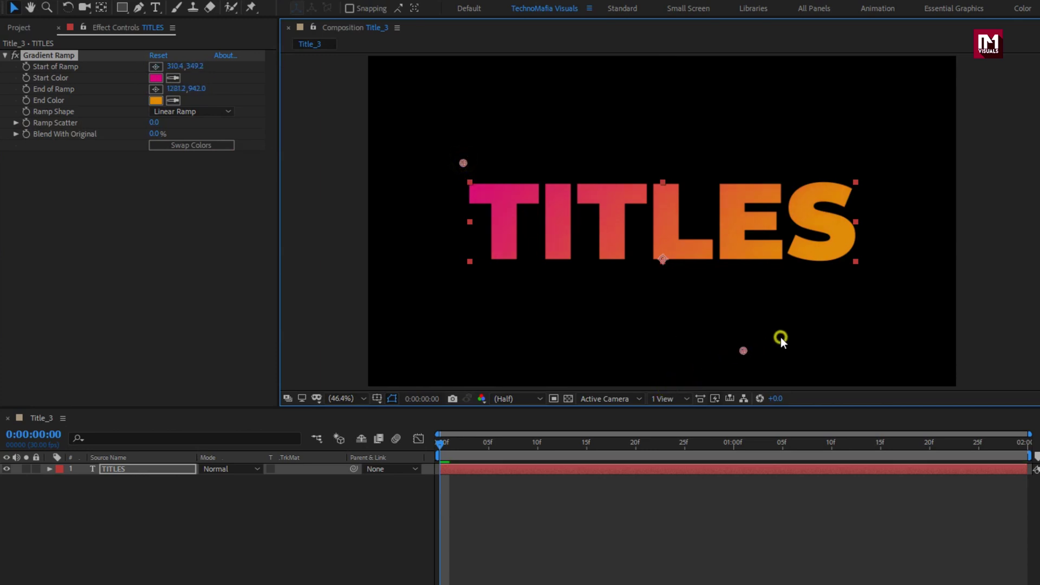
left_click_drag(882, 301, 891, 302)
left_click_drag(463, 162, 409, 139)
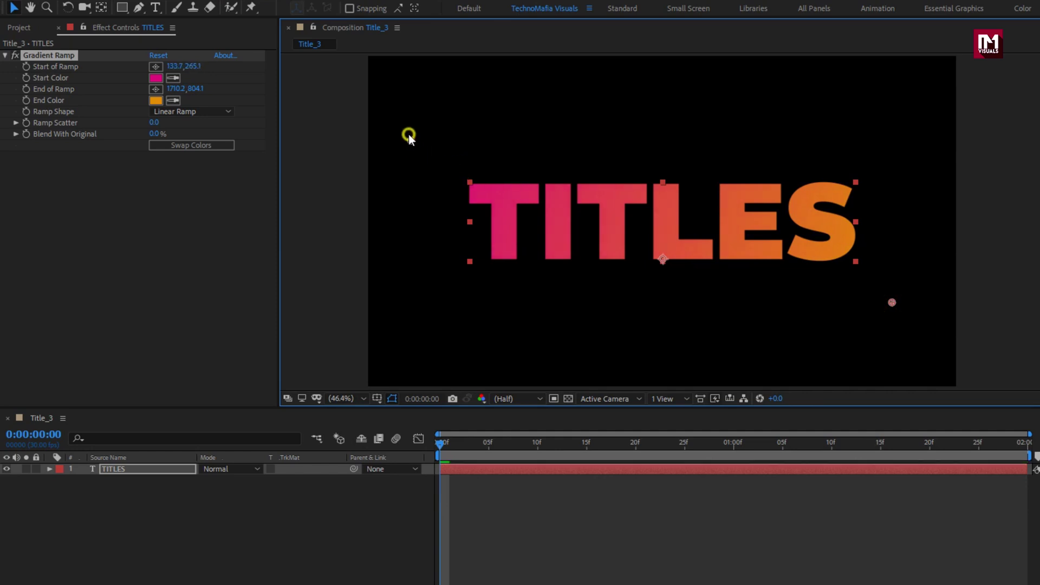
left_click_drag(888, 308, 920, 343)
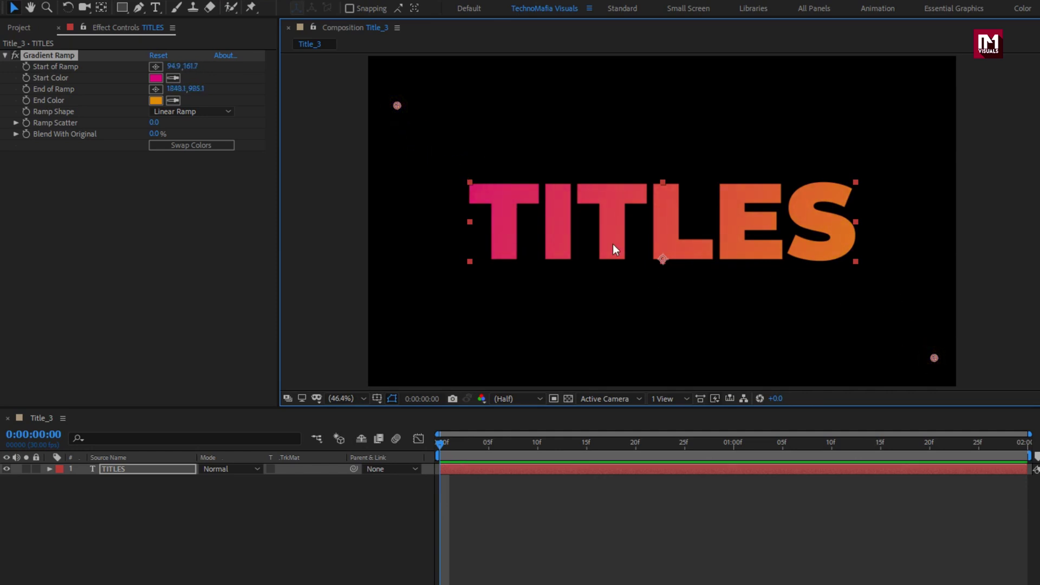
left_click(185, 506)
left_click(156, 8)
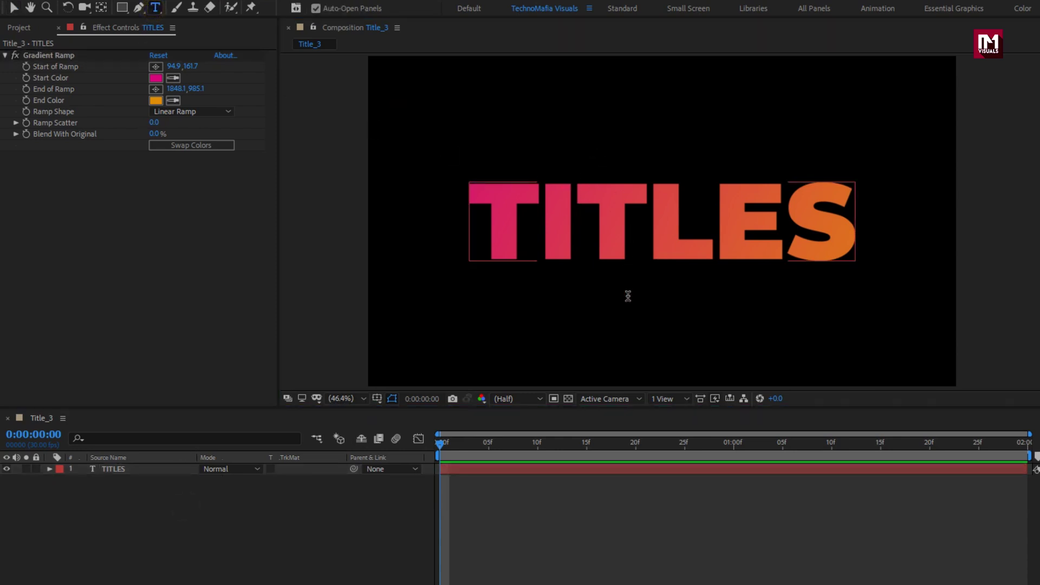
Step: Type MODERN TITLES, shrink it to 97 px, and move it onto TITLES
left_click(628, 317)
type("M")
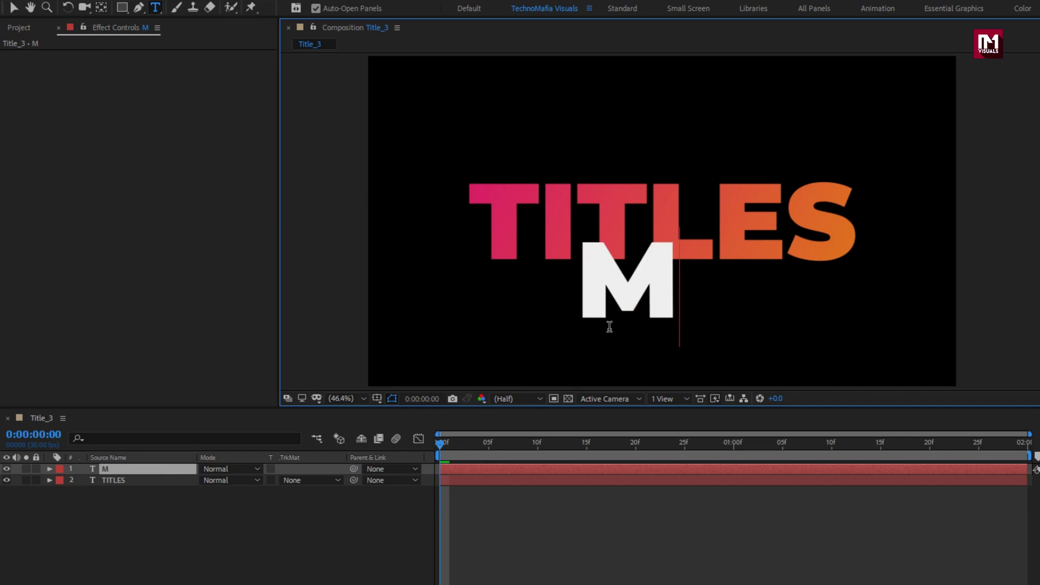
type("ODERN")
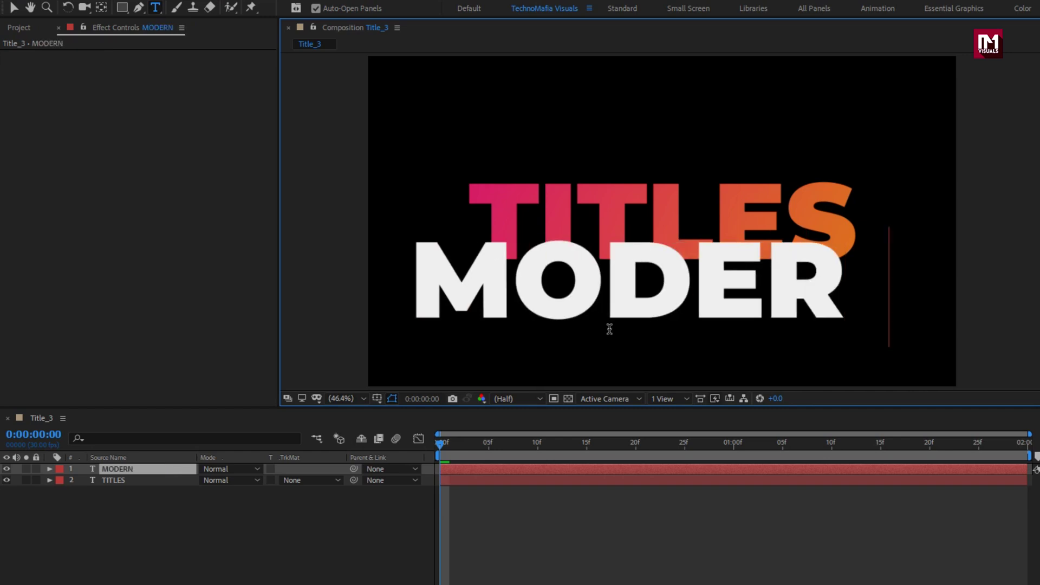
type(" TI")
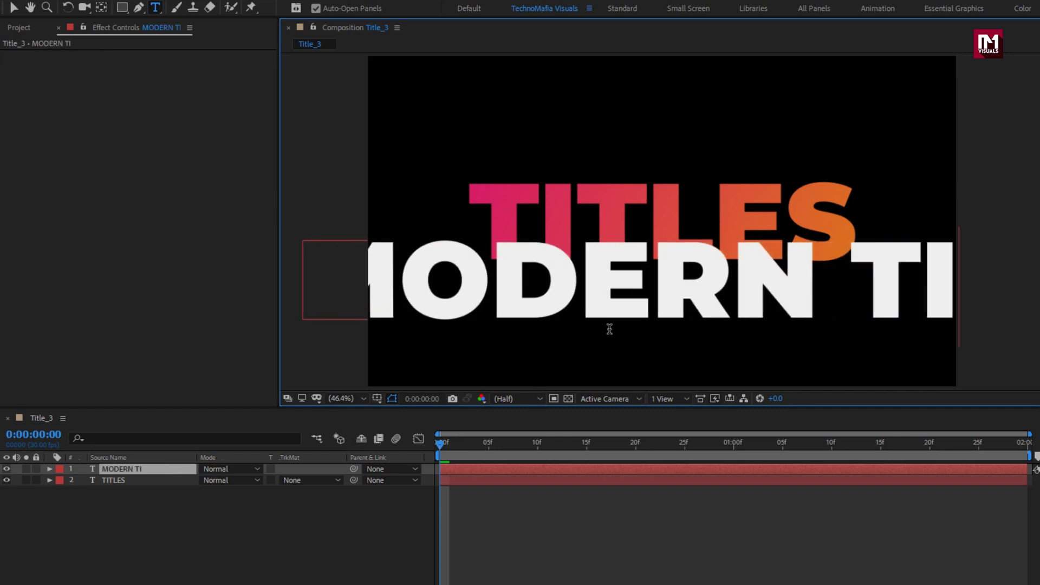
type("T")
type("LES")
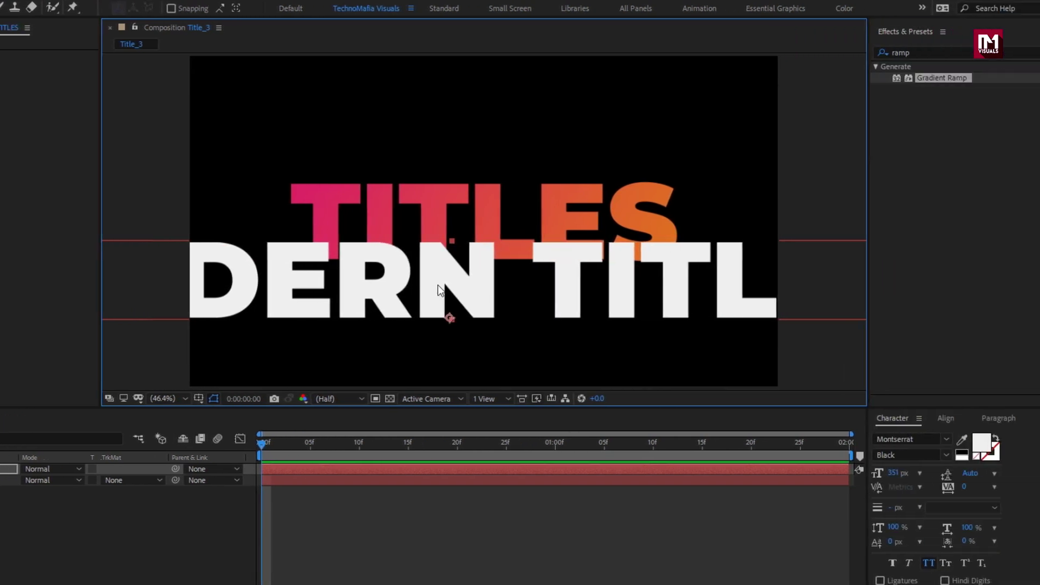
left_click_drag(891, 477, 722, 474)
left_click_drag(502, 310, 533, 225)
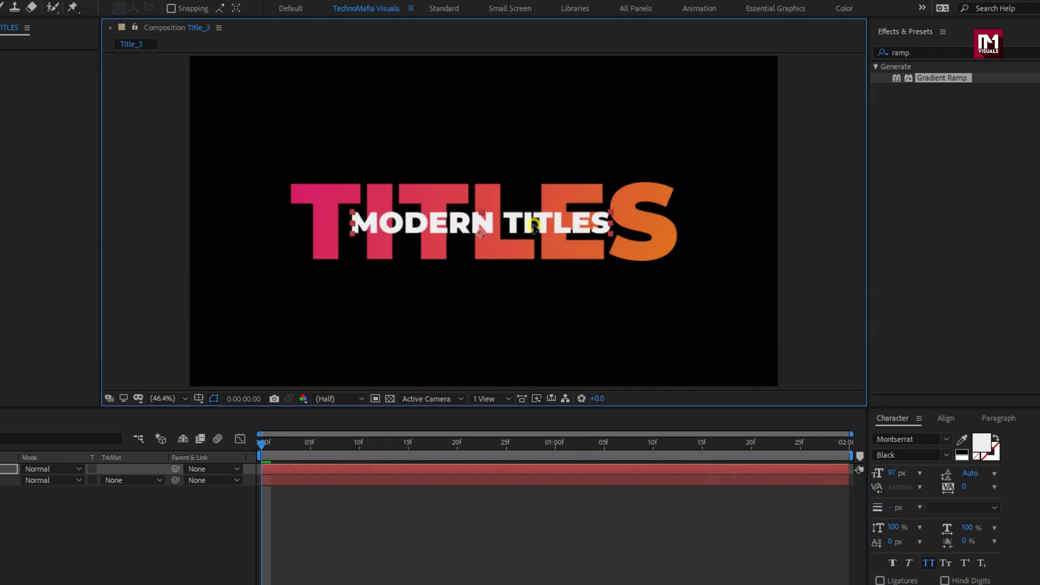
Step: Refine MODERN TITLES to about 81 px and centre it across TITLES
scroll(535, 225, "up", 3)
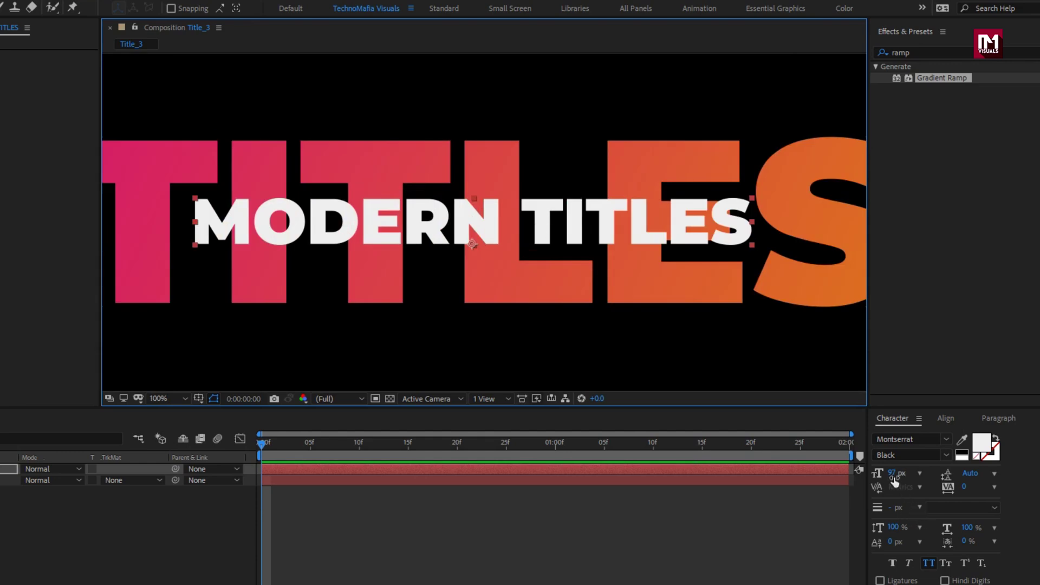
left_click_drag(894, 479, 883, 475)
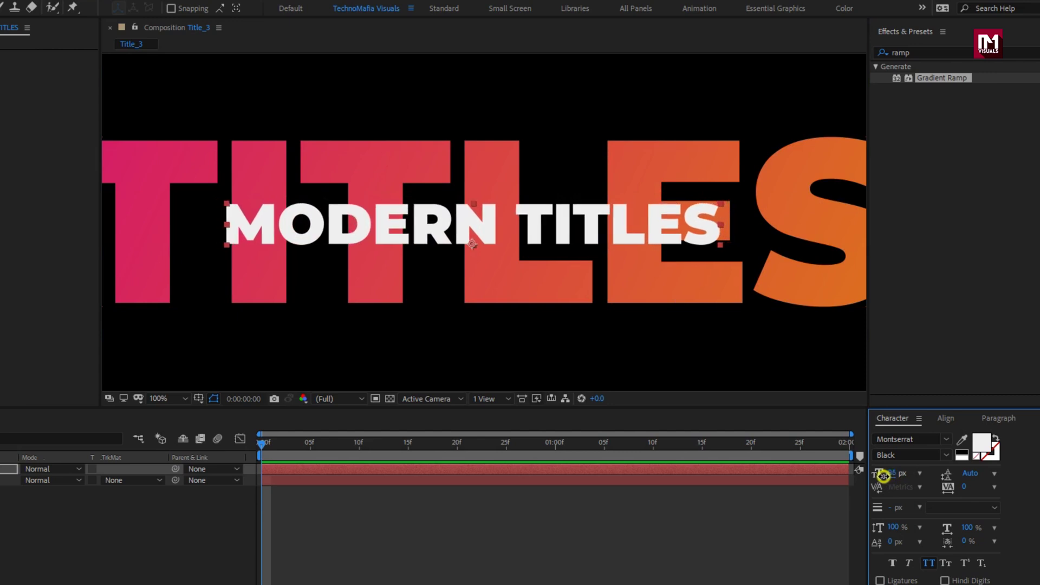
left_click_drag(438, 234, 438, 230)
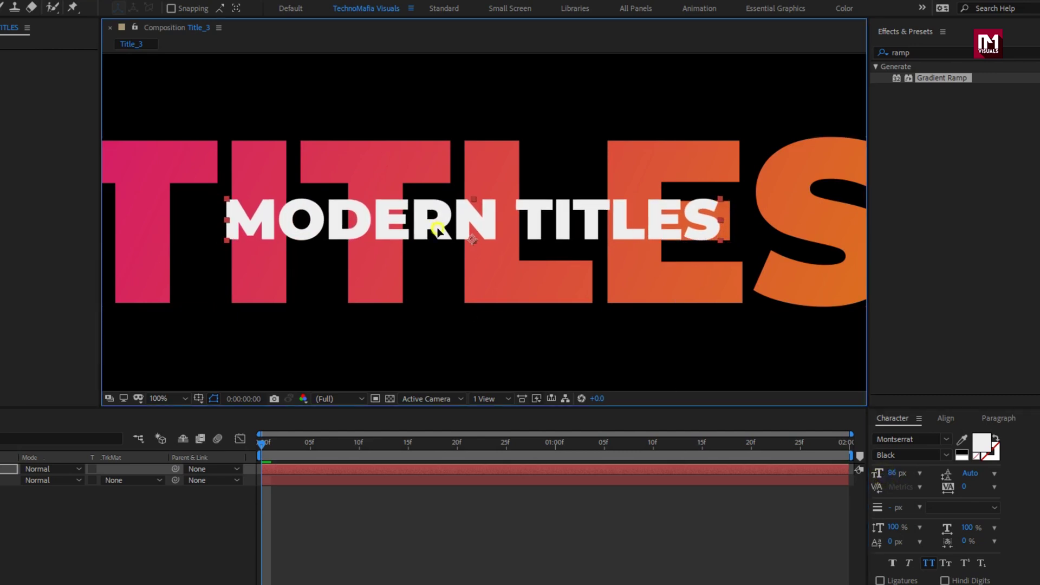
left_click_drag(895, 476, 889, 477)
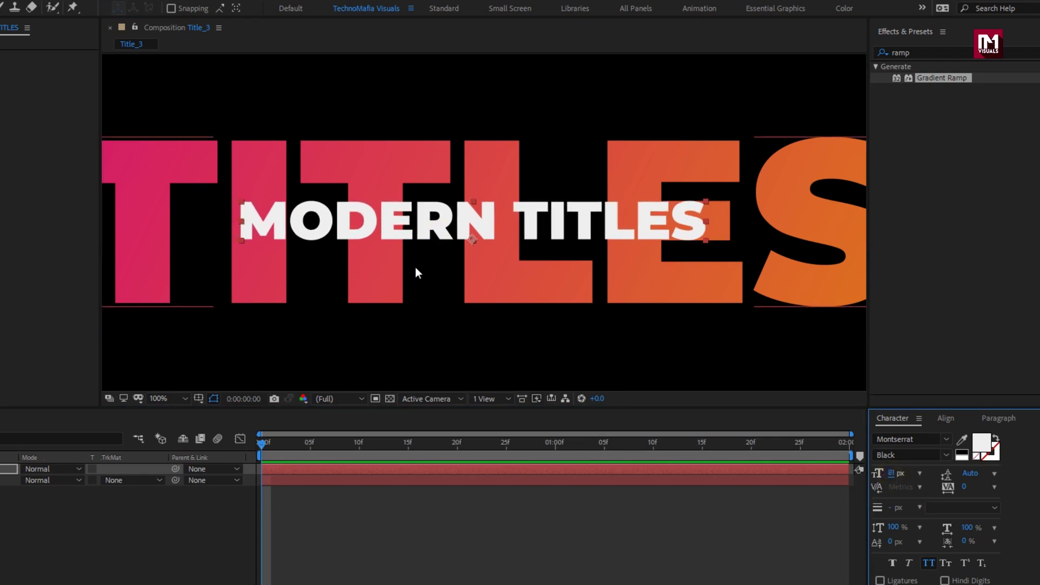
left_click_drag(438, 231, 446, 233)
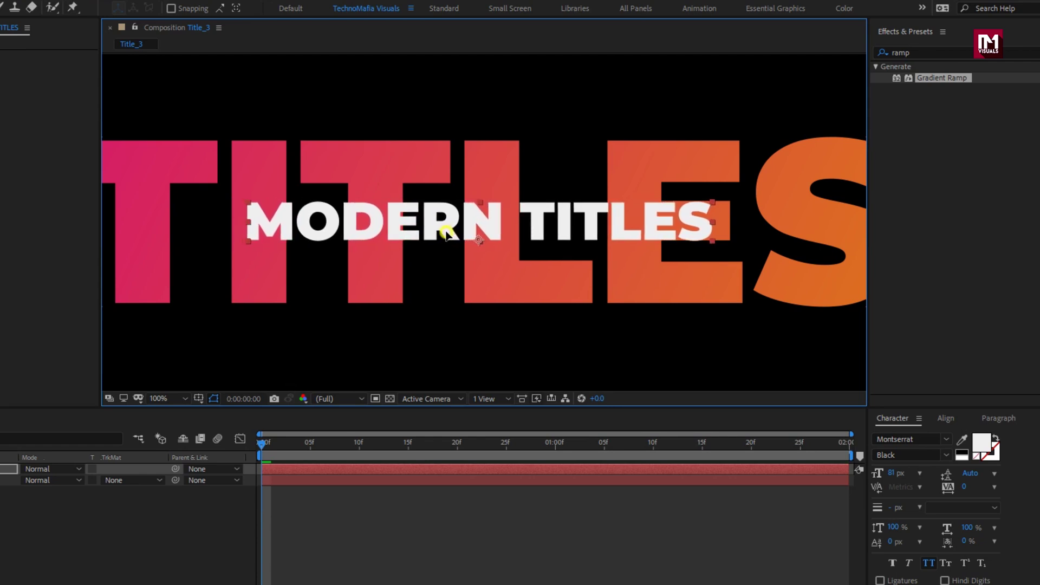
scroll(446, 233, "down", 2)
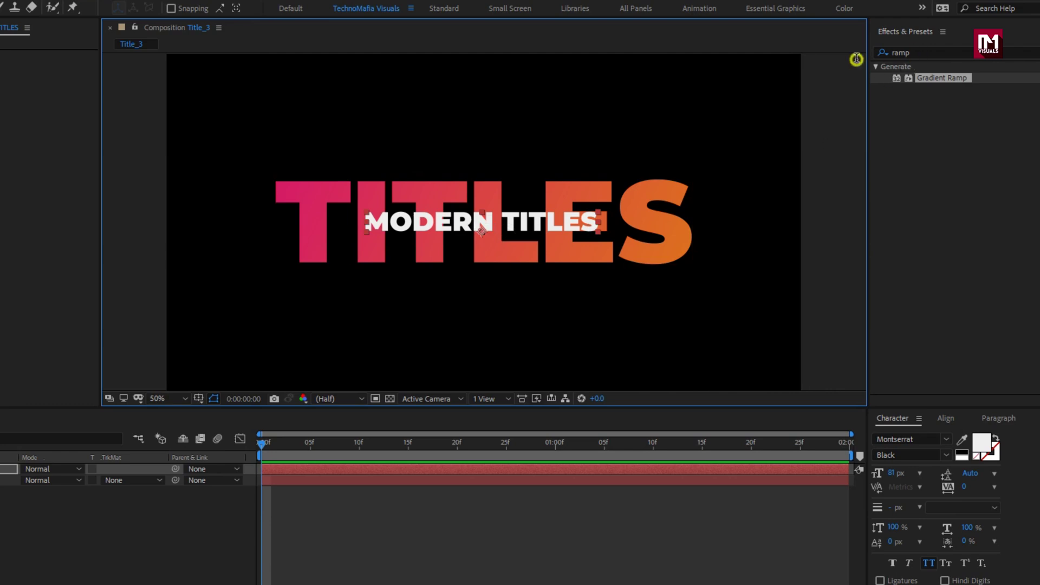
Step: Apply a Fill effect coloured pure white FFFFFF to MODERN TITLES
left_click(921, 52)
type("fill")
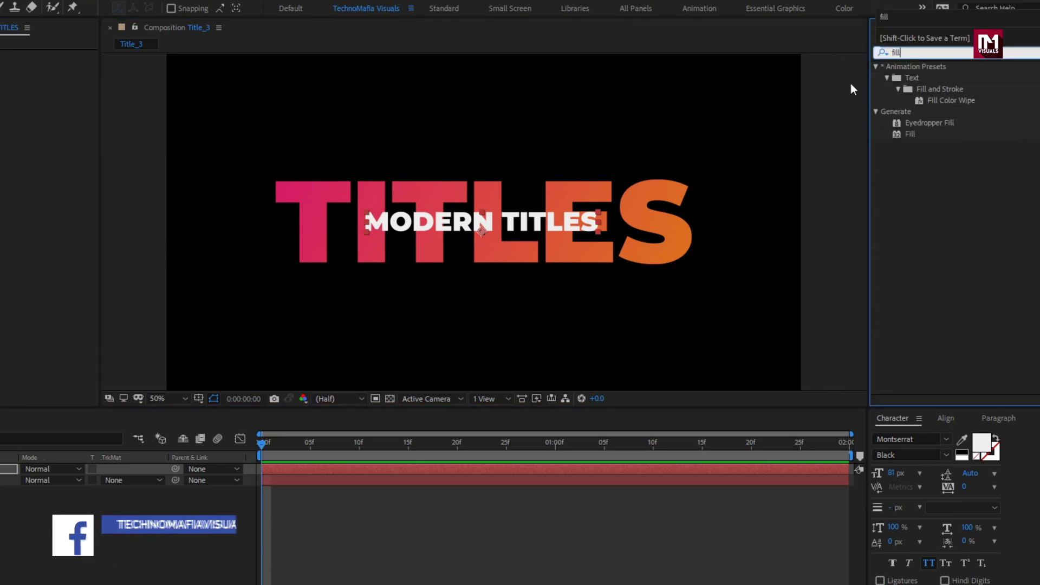
left_click(910, 135)
double_click(911, 135)
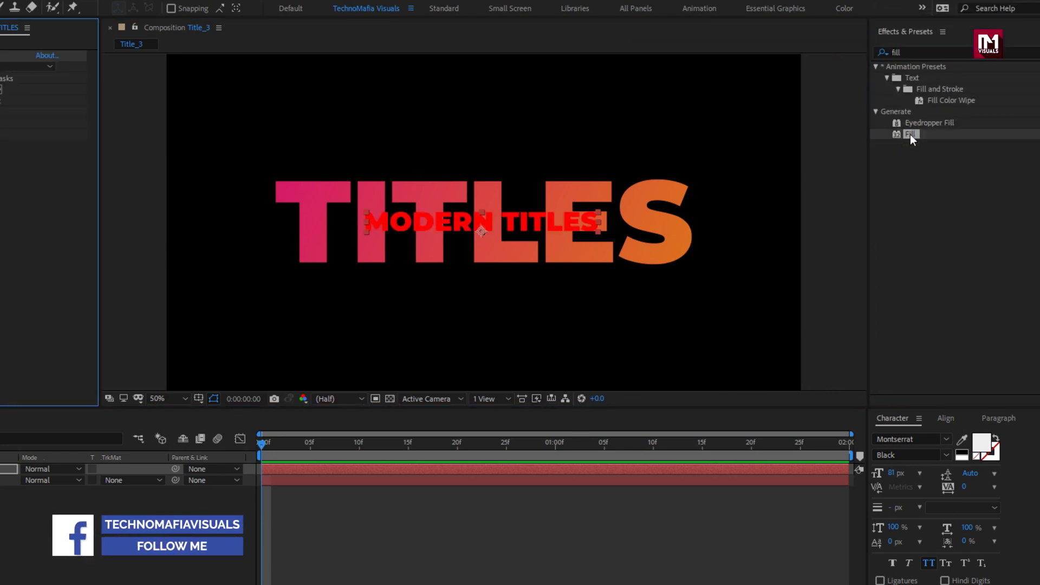
left_click(155, 89)
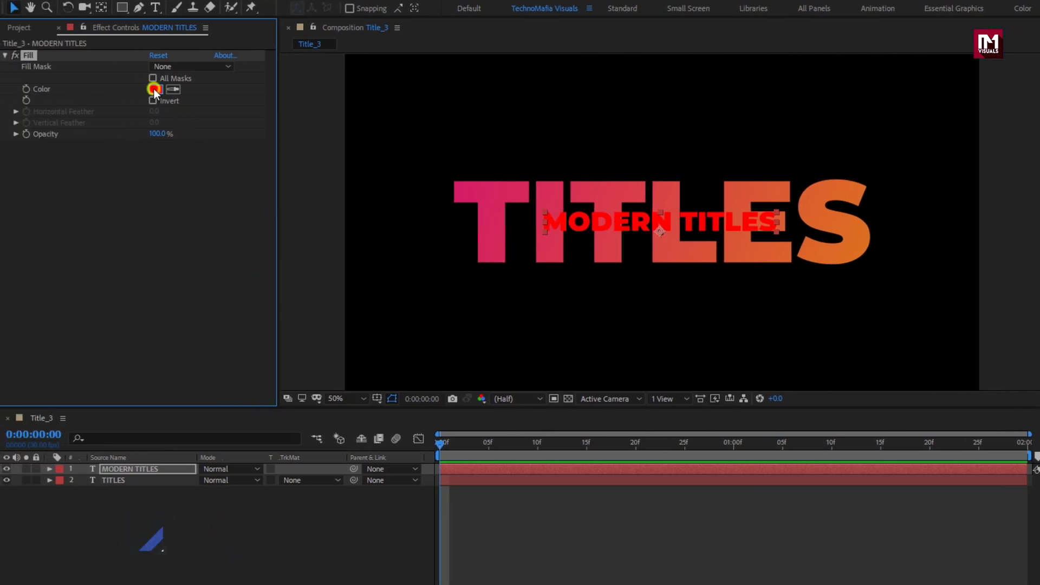
left_click_drag(79, 157, 2, 130)
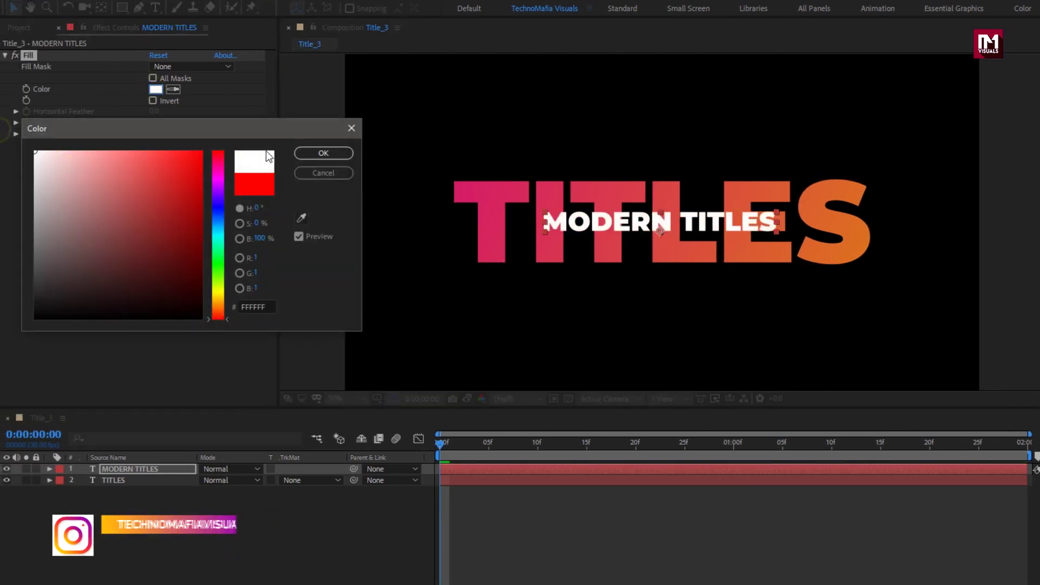
left_click(317, 152)
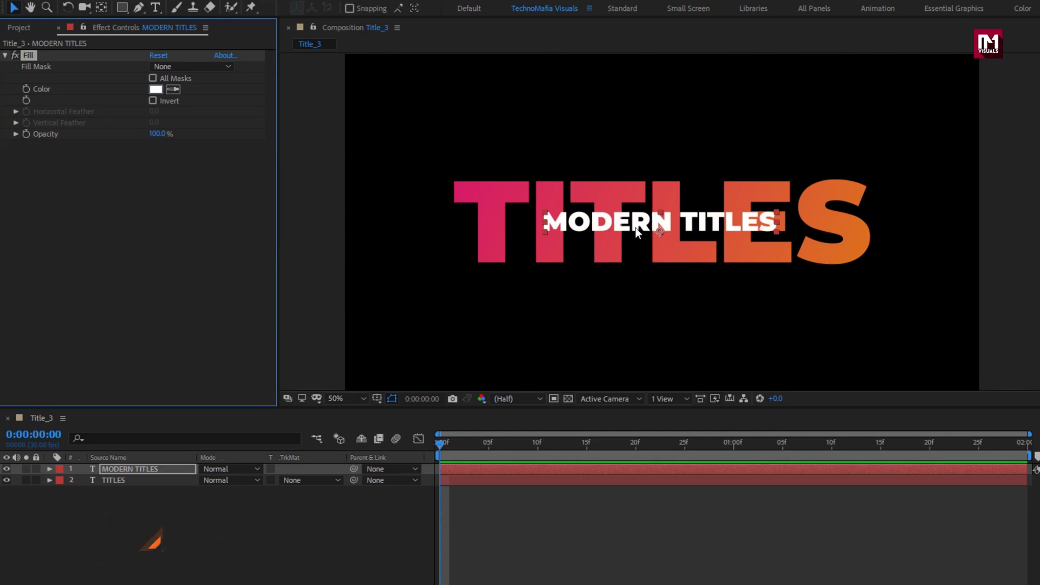
left_click(124, 480)
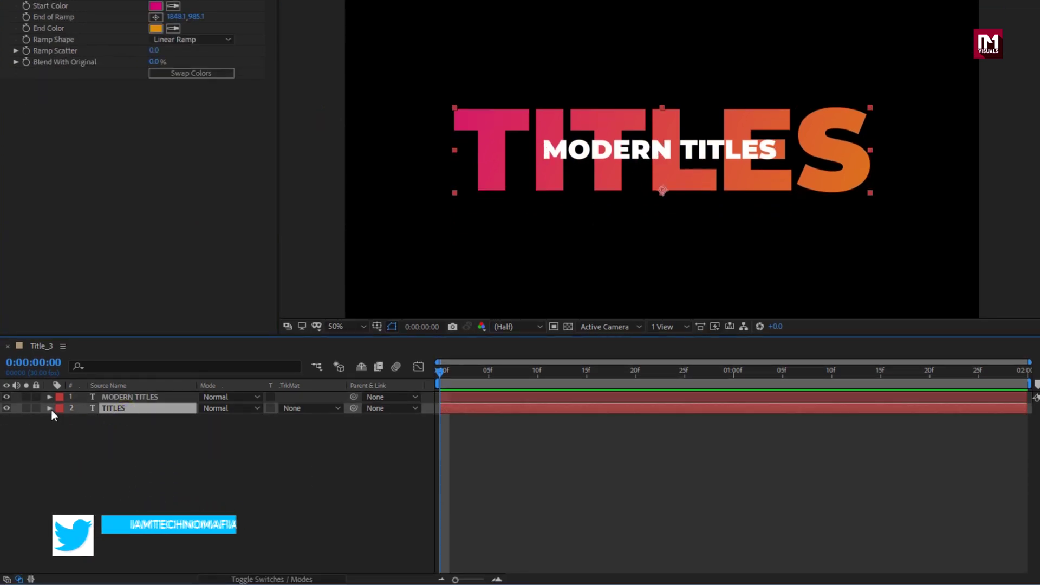
Step: Add a Tracking animator to TITLES, keyframing Offset -100% at 0f and 100% at 20f
left_click(50, 408)
left_click(338, 421)
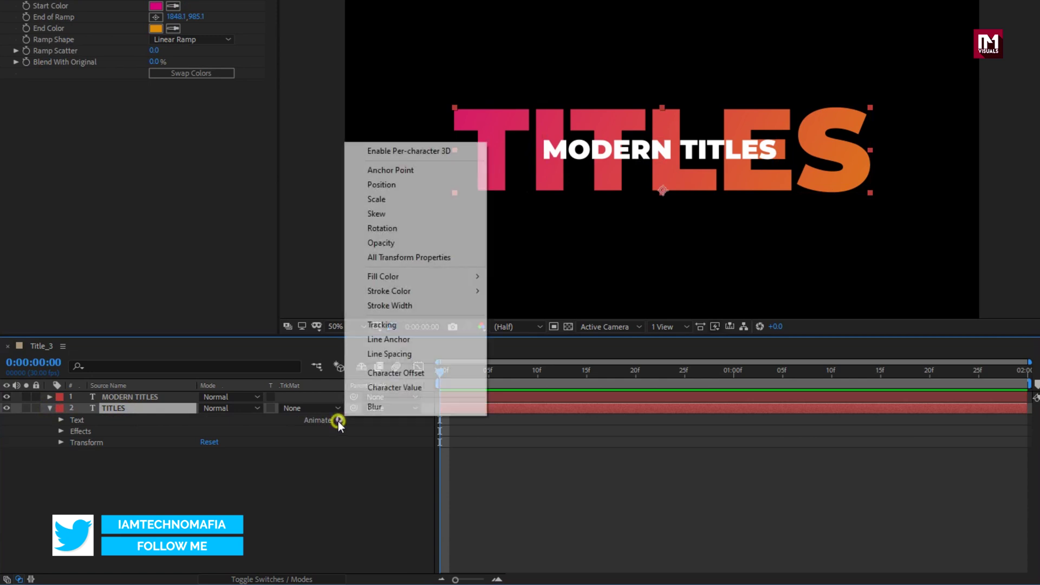
left_click(379, 325)
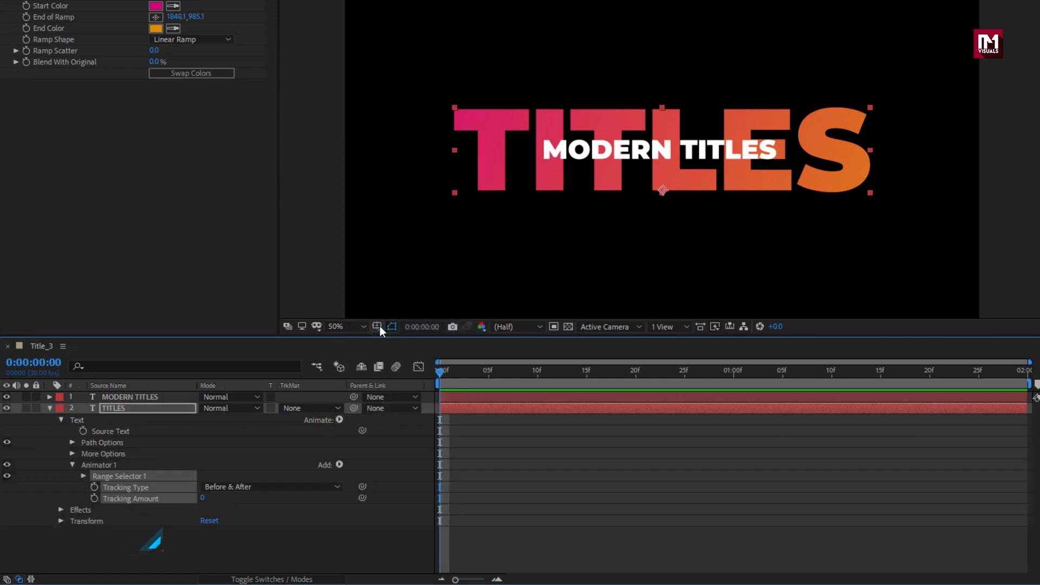
left_click(83, 476)
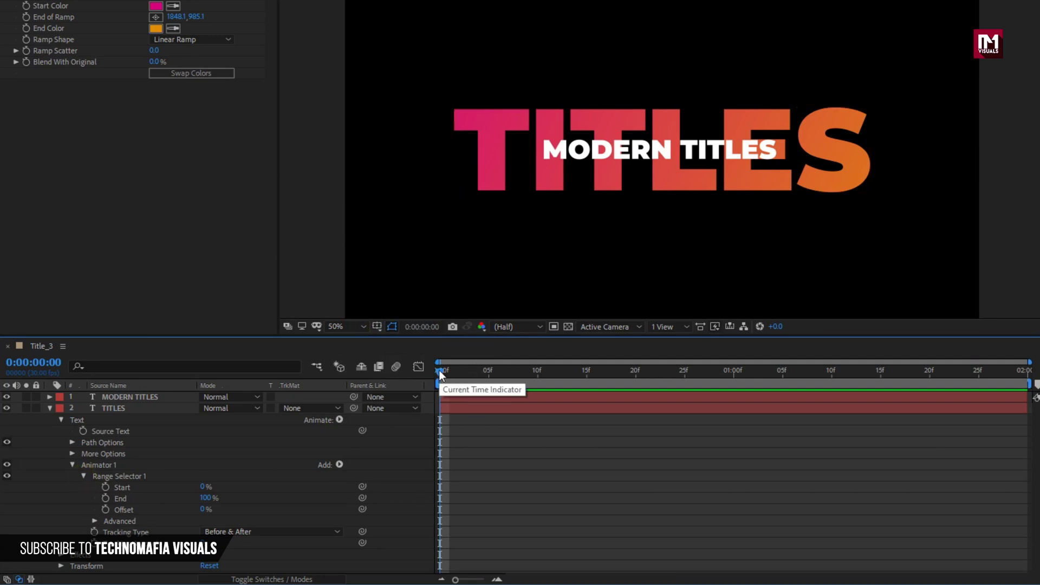
left_click(106, 509)
left_click_drag(202, 514, 73, 512)
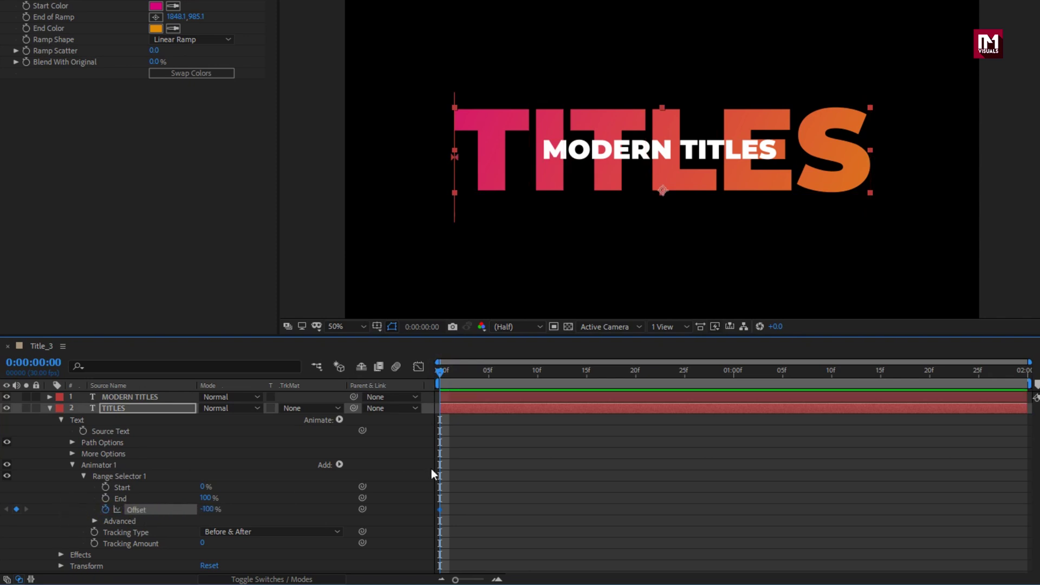
left_click(636, 374)
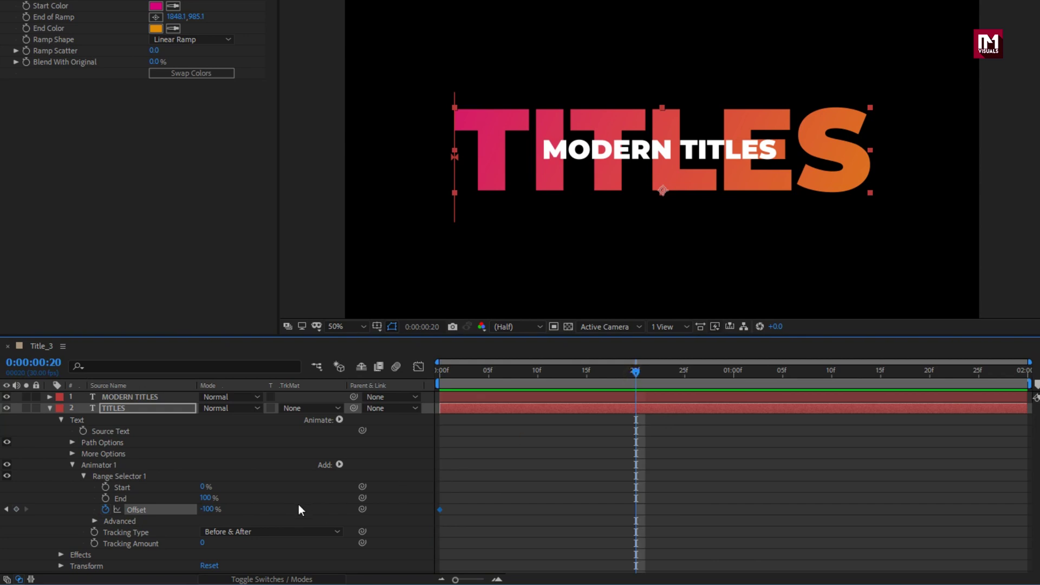
left_click_drag(205, 514, 349, 506)
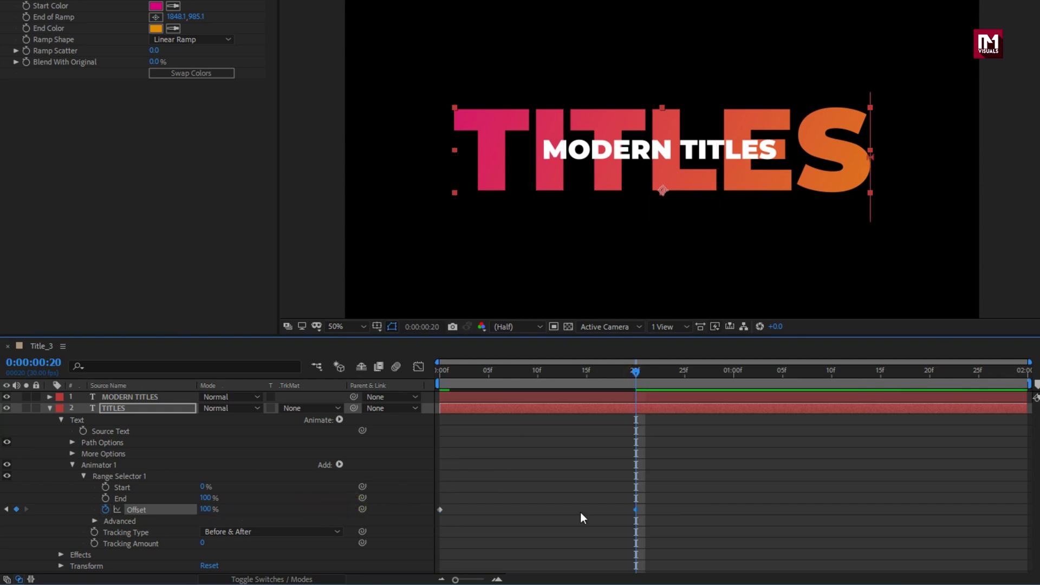
Step: Apply Easy Ease to both Offset keyframes
left_click_drag(666, 507, 431, 521)
left_click(439, 509)
right_click(466, 506)
mouse_move(572, 504)
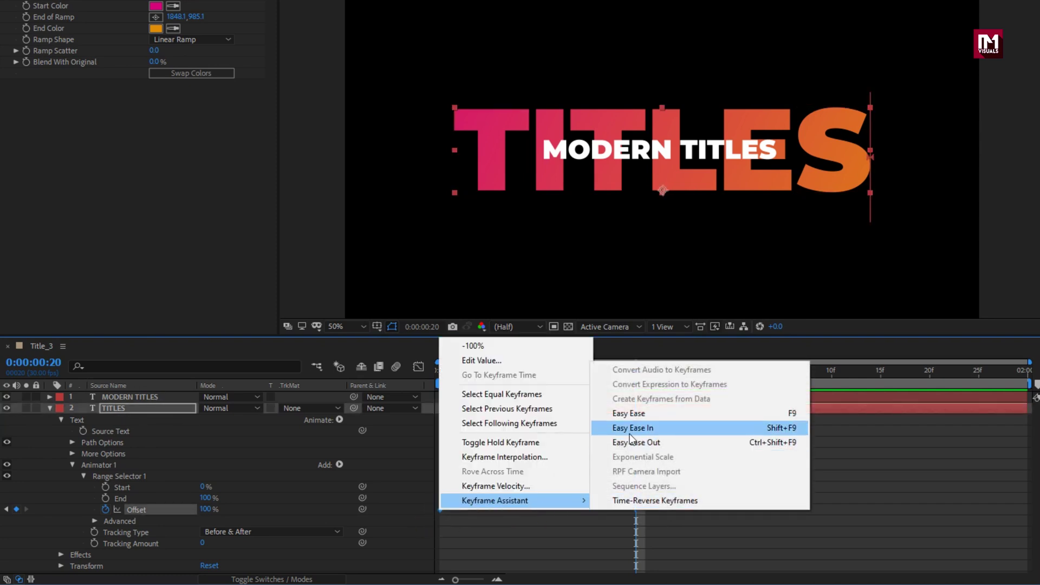
left_click(630, 419)
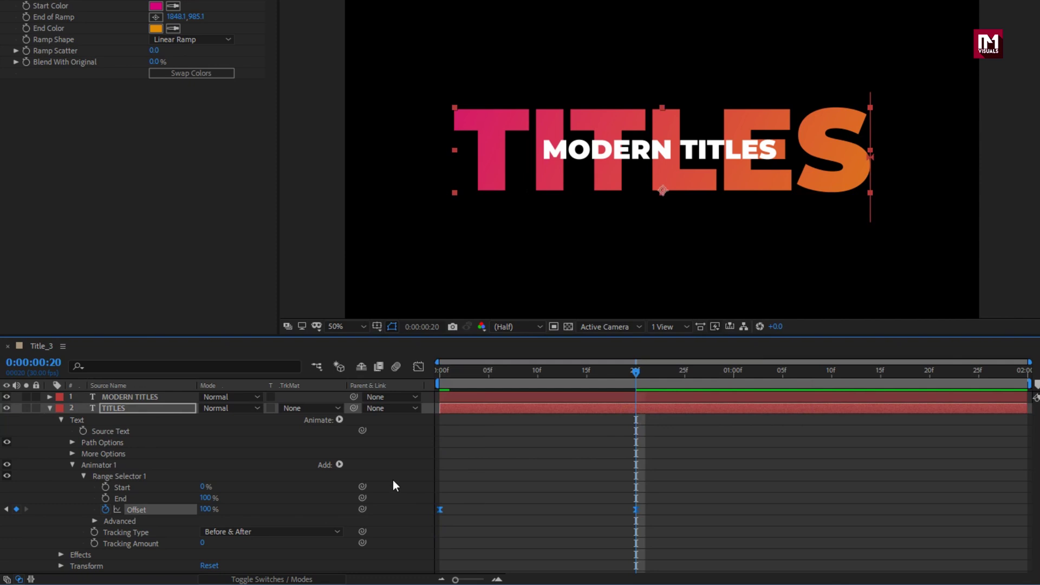
Step: Set the range selector shape to Ramp Up and preview at frame 6
left_click(94, 520)
scroll(80, 505, "down", 3)
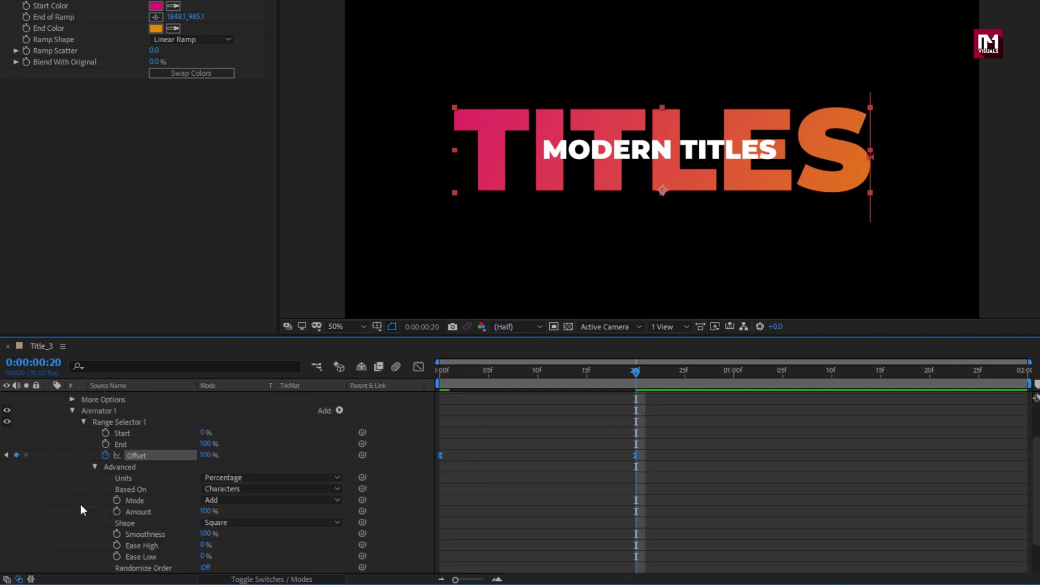
left_click(269, 489)
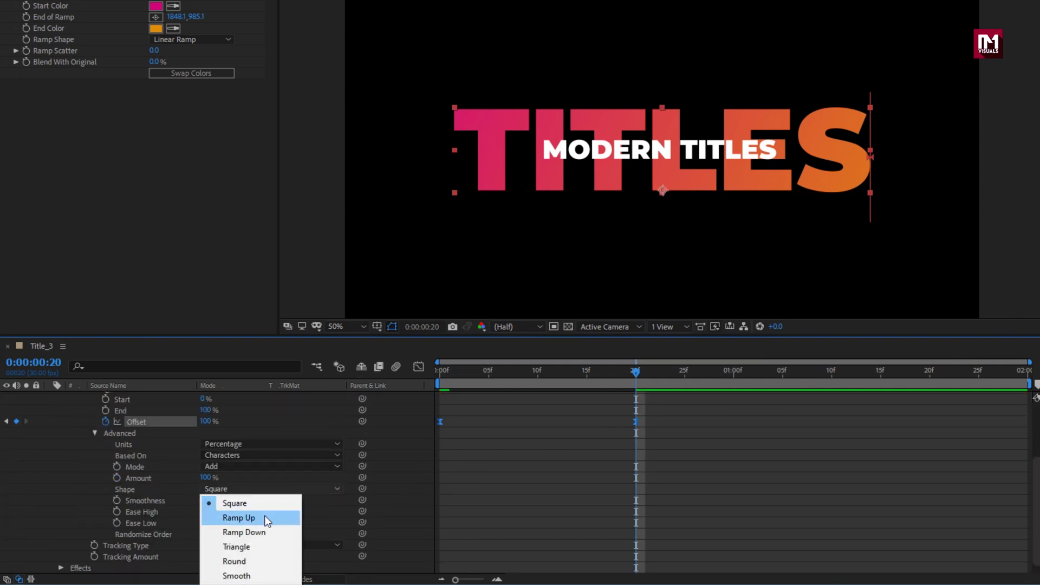
left_click(264, 515)
mouse_move(490, 376)
left_mouse_down()
mouse_move(528, 373)
mouse_move(502, 374)
left_mouse_up()
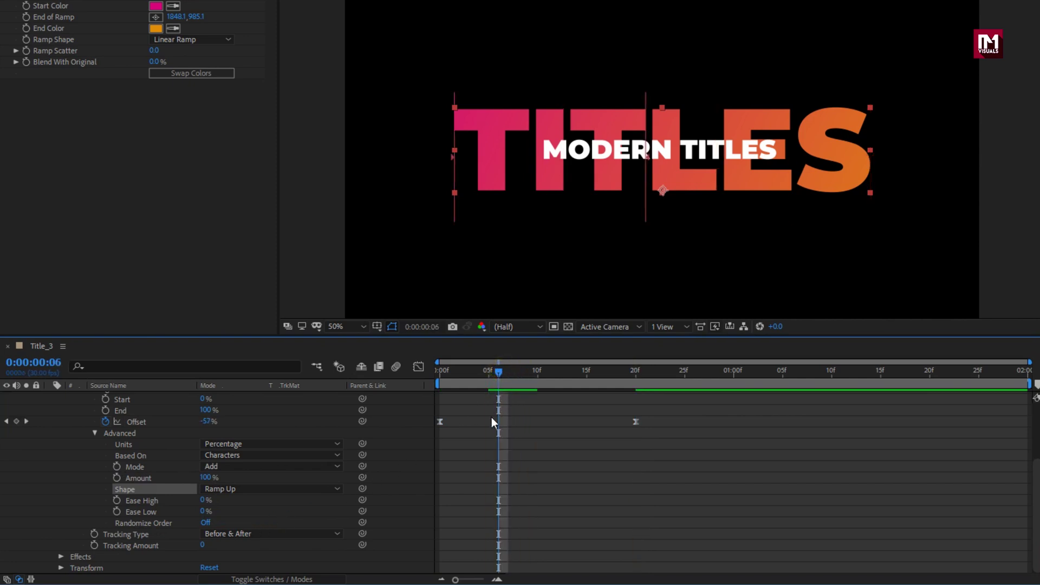
scroll(206, 460, "up", 3)
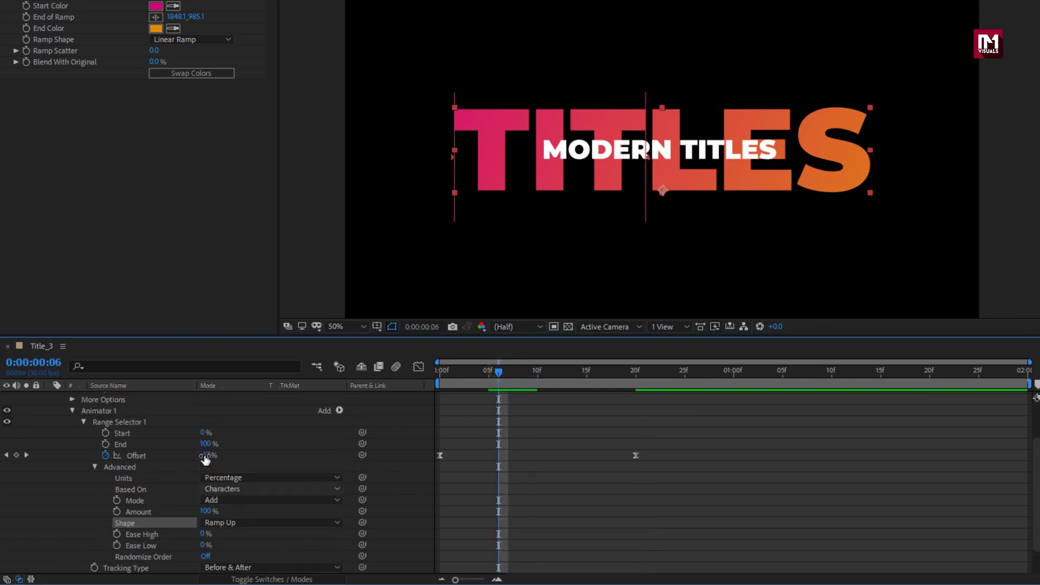
left_click(111, 414)
Step: Add a Position property of 0,-50 to the TITLES animator
left_click(331, 412)
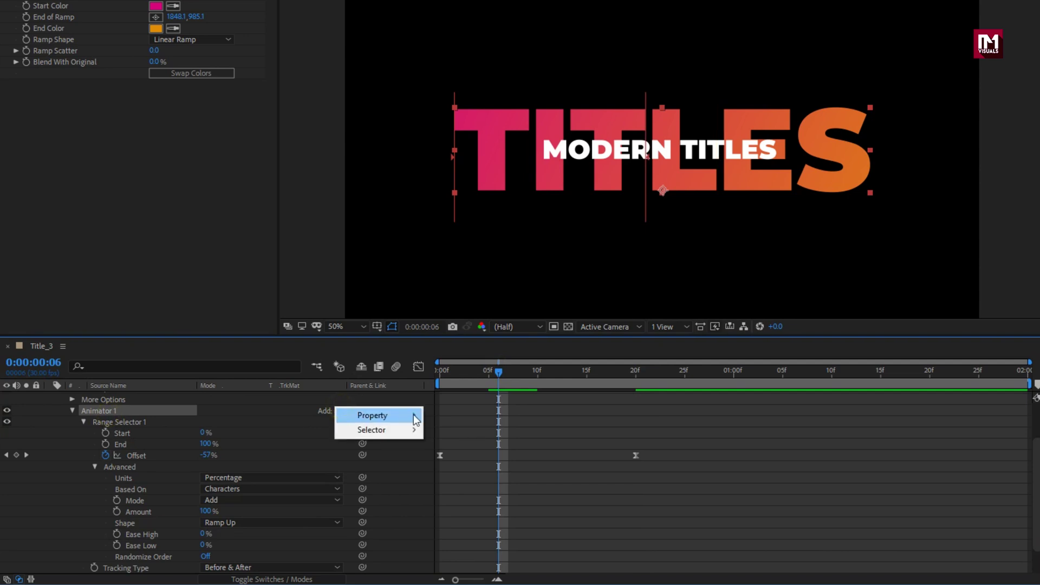
mouse_move(401, 415)
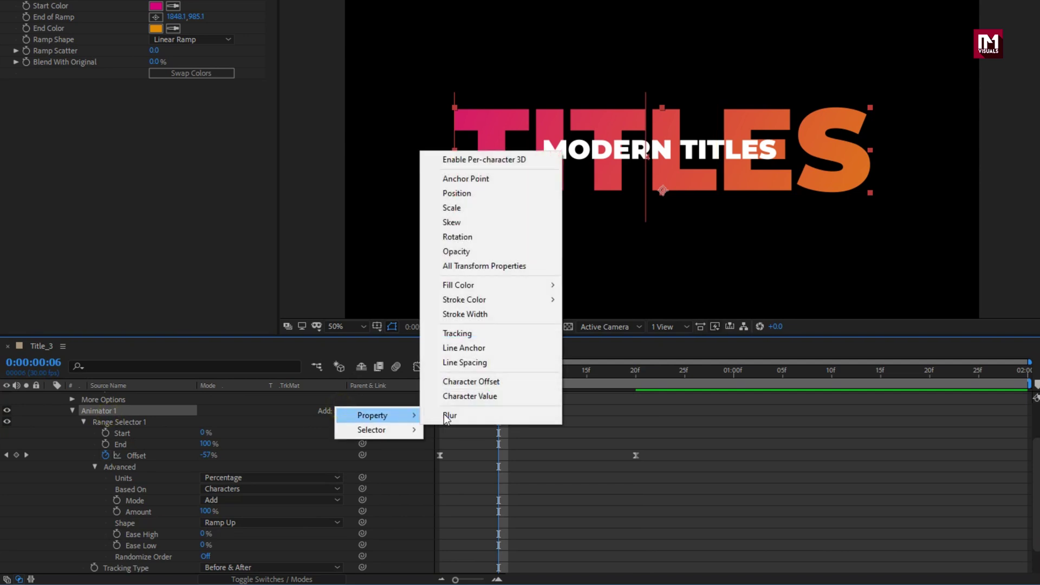
left_click(459, 194)
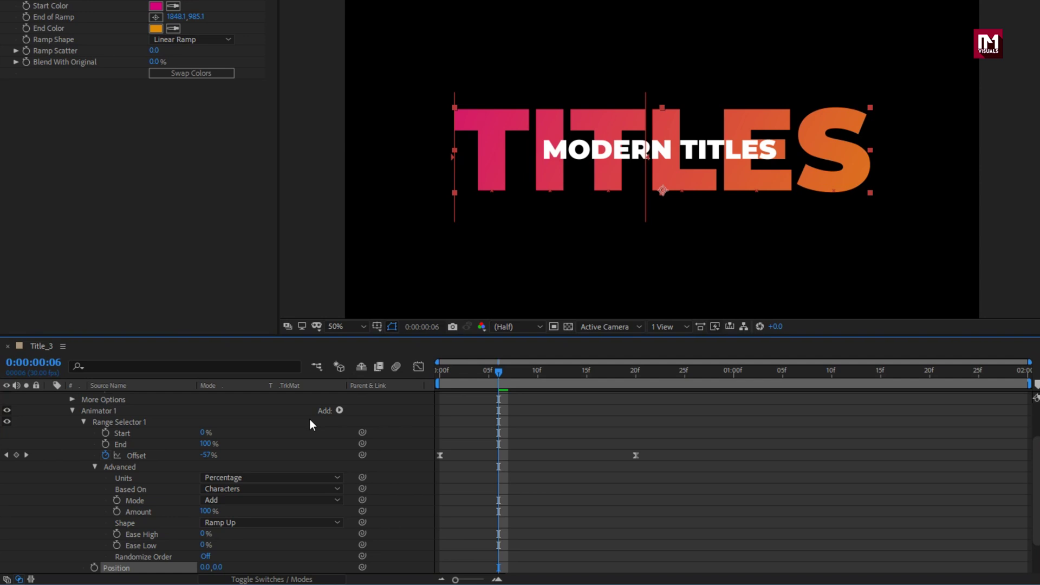
scroll(292, 460, "down", 3)
left_click(218, 533)
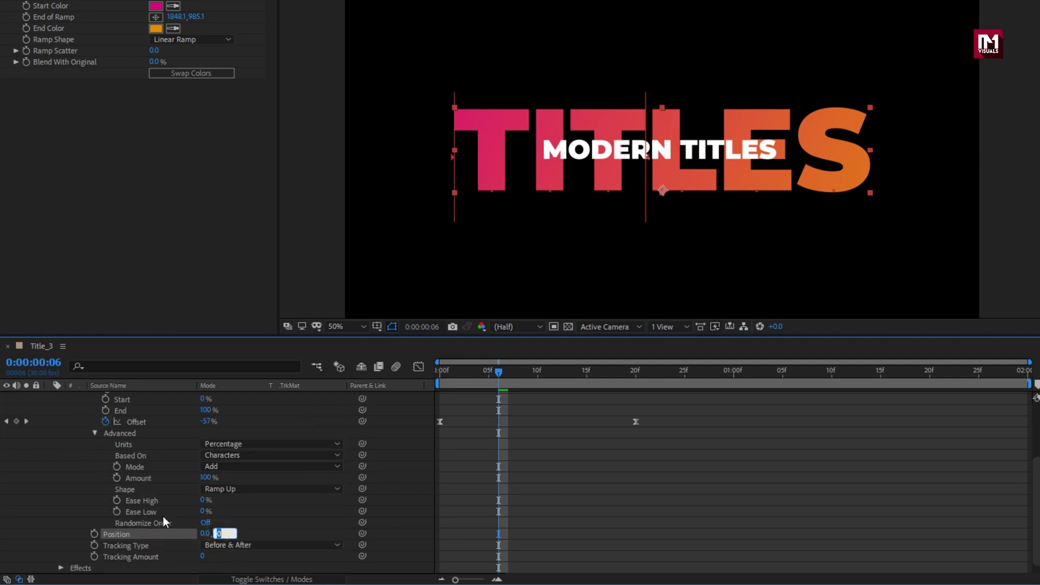
type("-50")
key("Return")
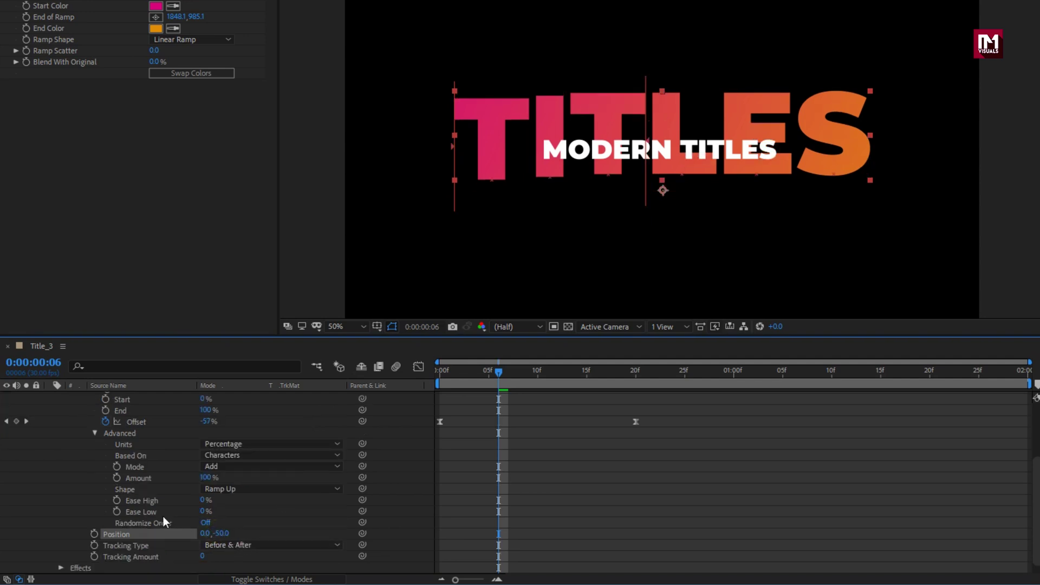
left_click_drag(437, 389, 608, 379)
scroll(286, 487, "up", 2)
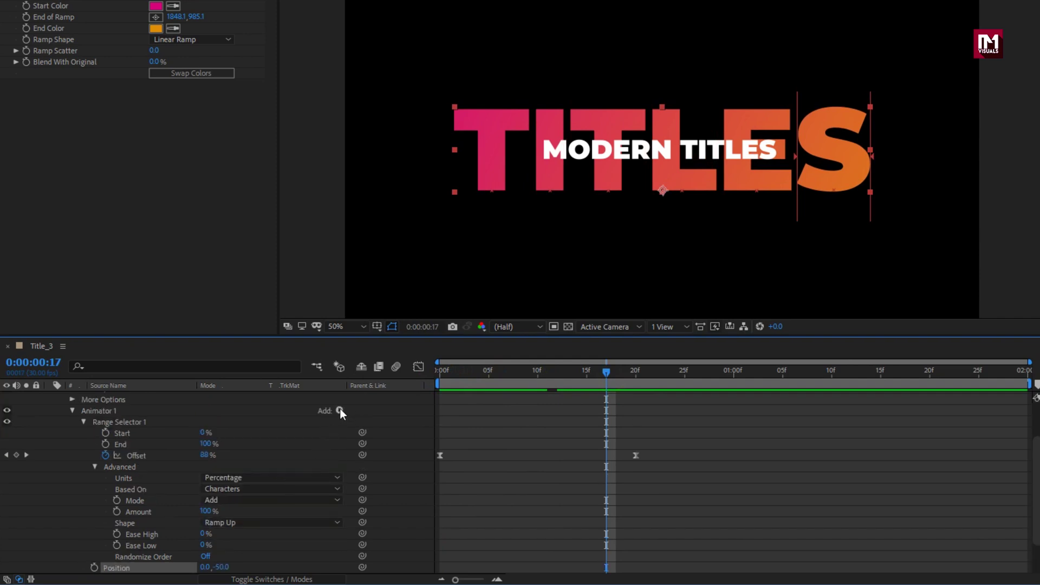
Step: Add Opacity at 0% to the animator and preview the letters fading in
left_click(340, 410)
mouse_move(385, 414)
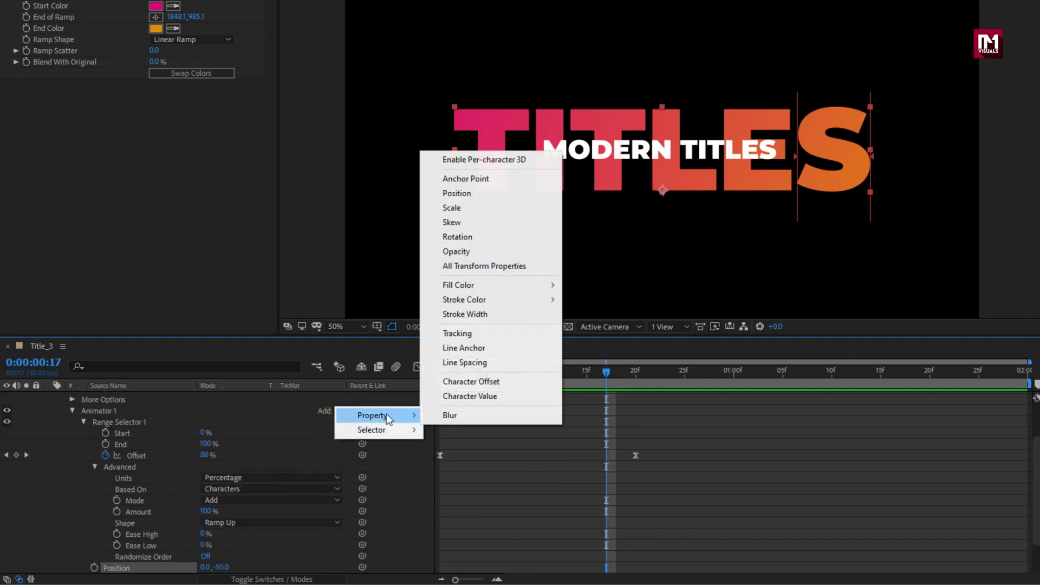
left_click(448, 253)
left_click_drag(204, 568, 105, 560)
left_click_drag(439, 371, 627, 388)
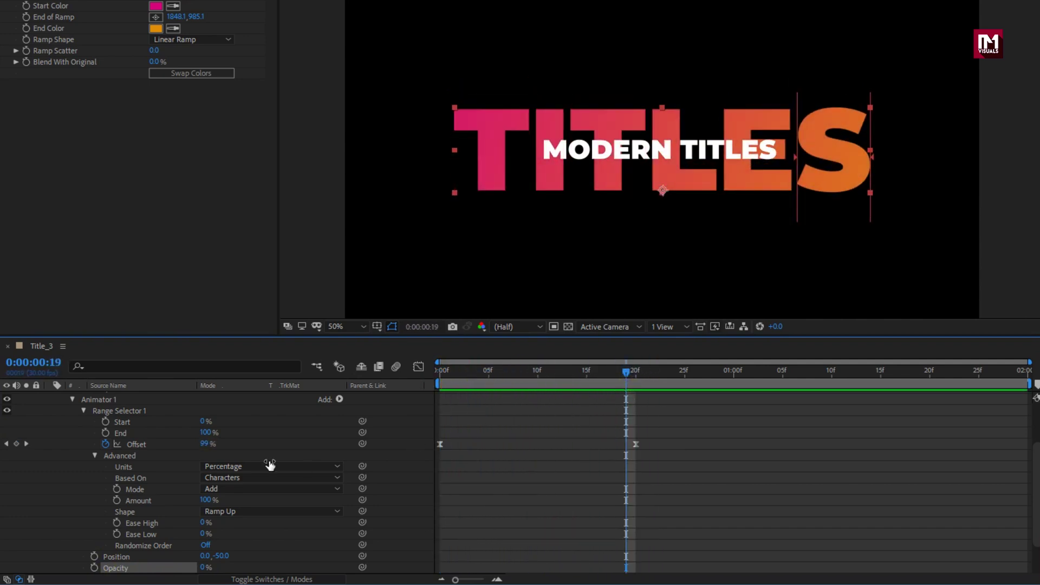
scroll(182, 454, "up", 3)
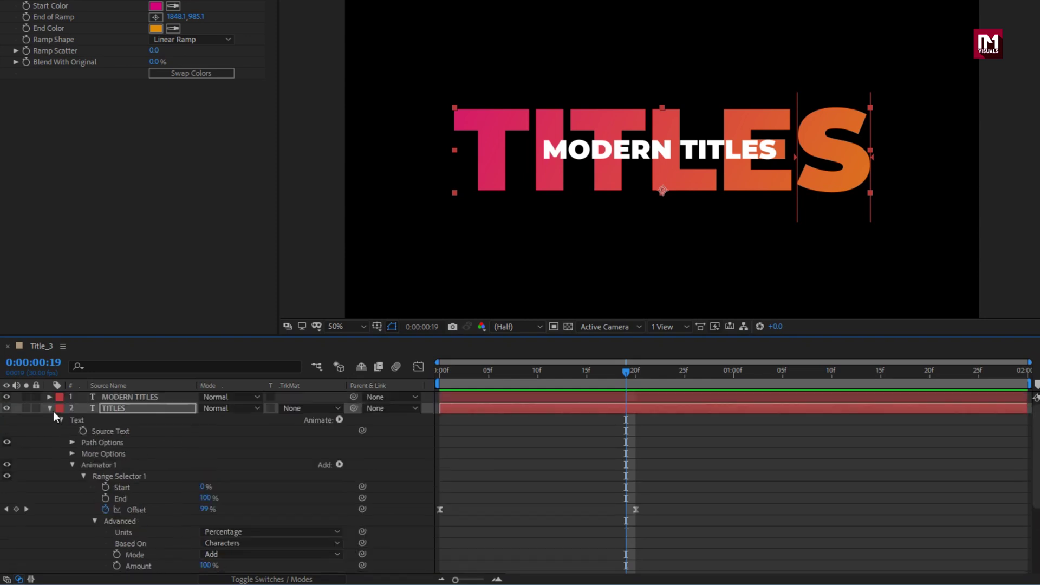
left_click(49, 408)
Step: Add a Tracking animator to MODERN TITLES with Start 0% at 0f and 100% at 20f
left_click(114, 397)
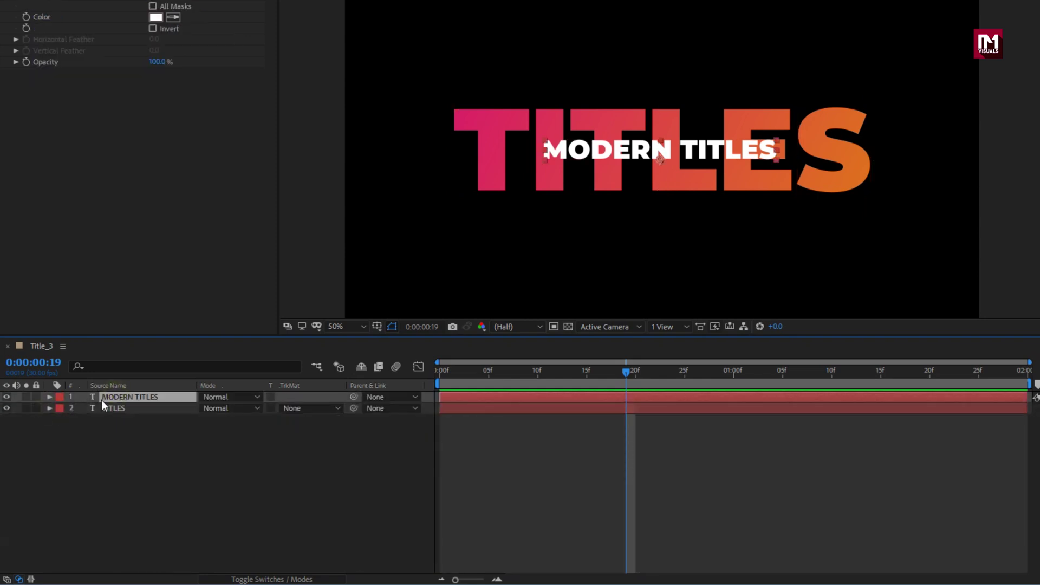
left_click(50, 398)
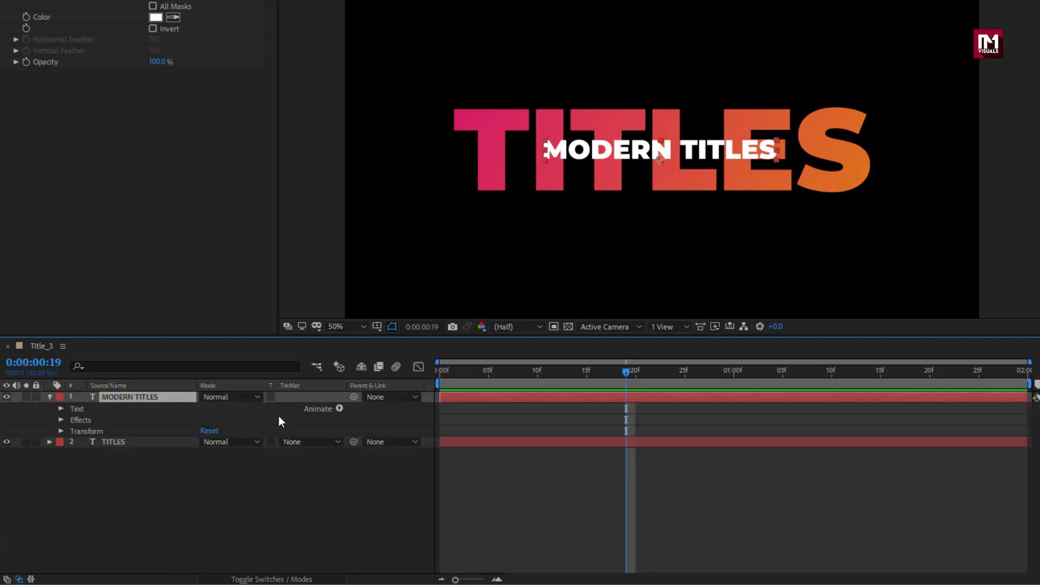
left_click(340, 409)
left_click(382, 315)
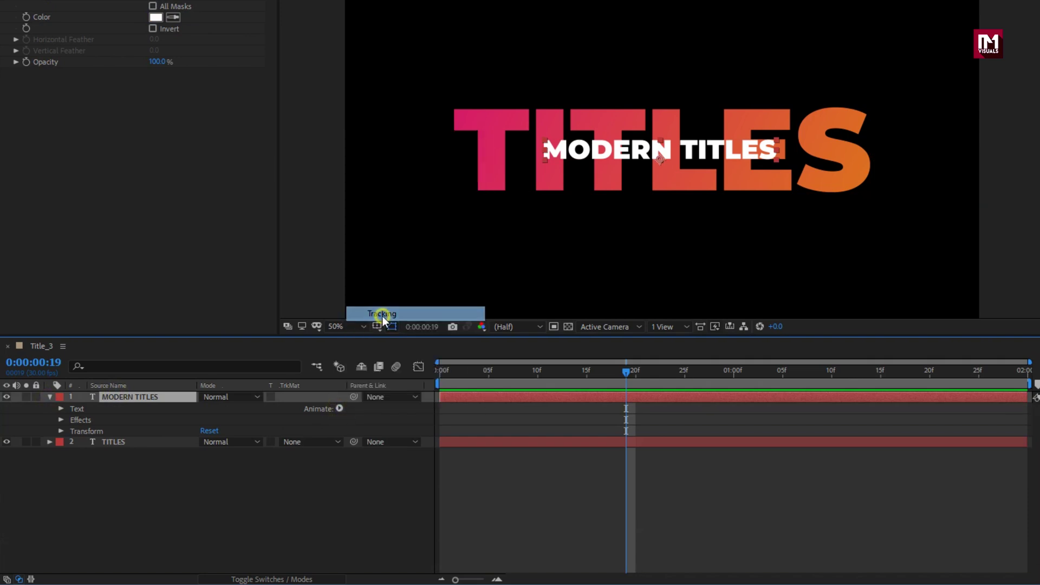
left_click(84, 466)
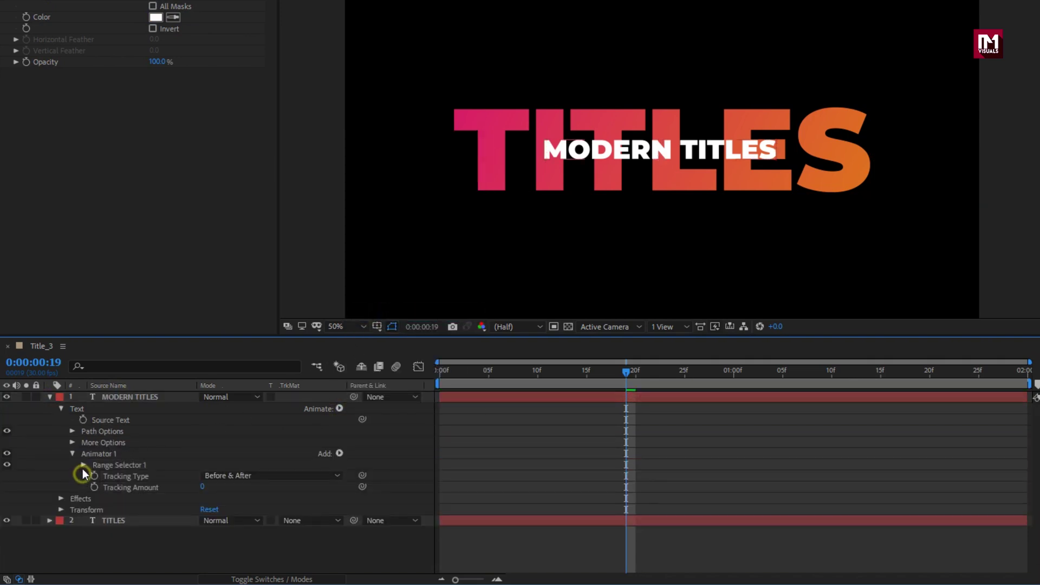
left_click(438, 371)
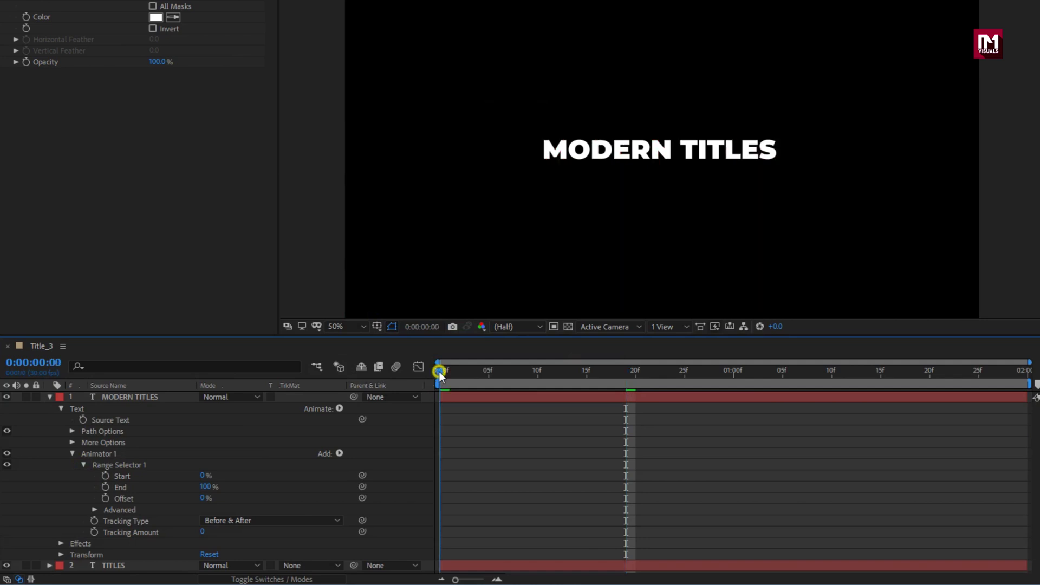
left_click(105, 476)
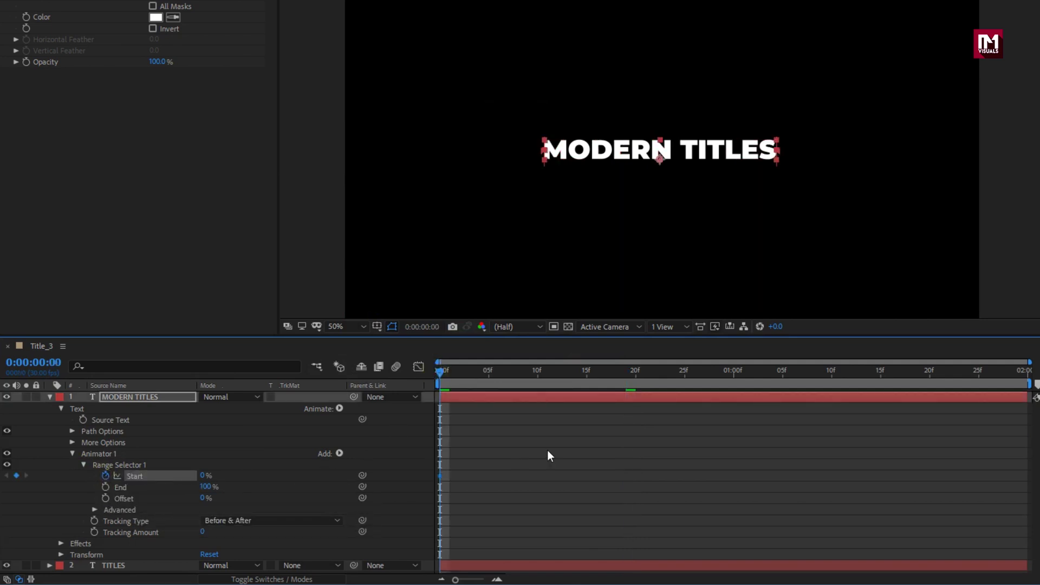
left_click(635, 371)
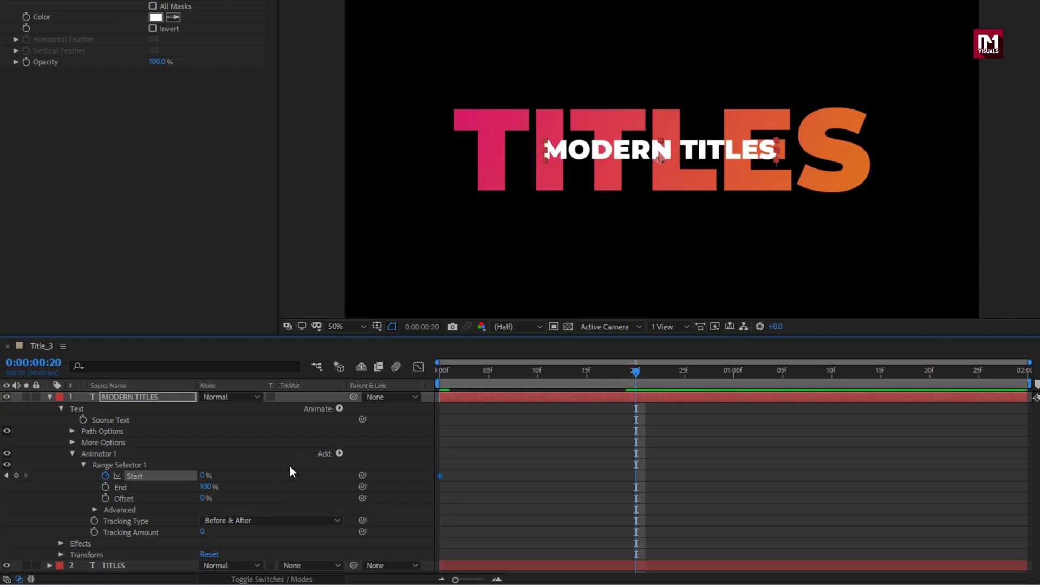
left_click_drag(200, 475, 340, 476)
Step: Apply Easy Ease to both Start keyframes
left_click_drag(646, 472, 435, 490)
right_click(439, 476)
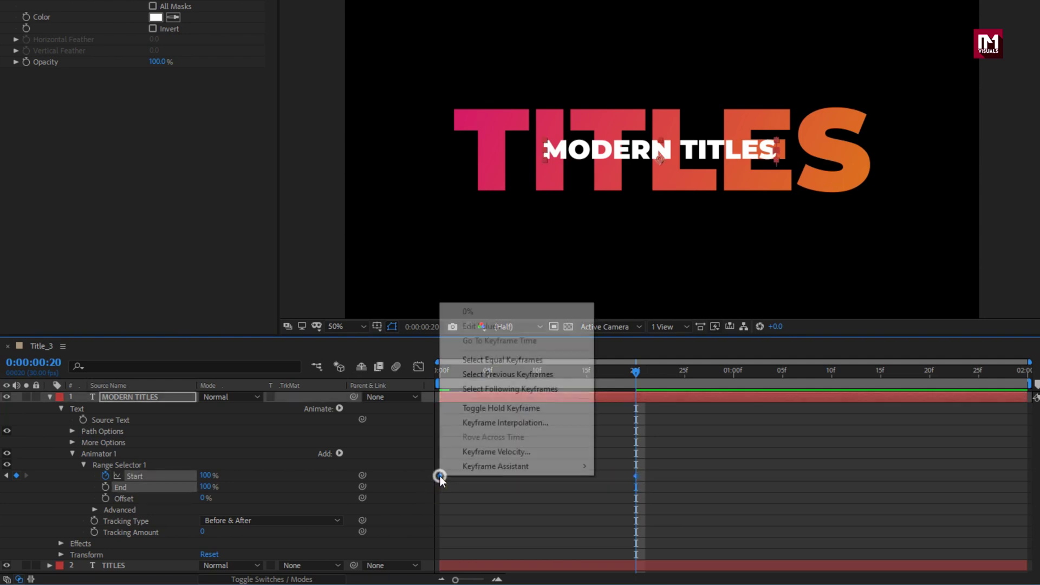
mouse_move(486, 467)
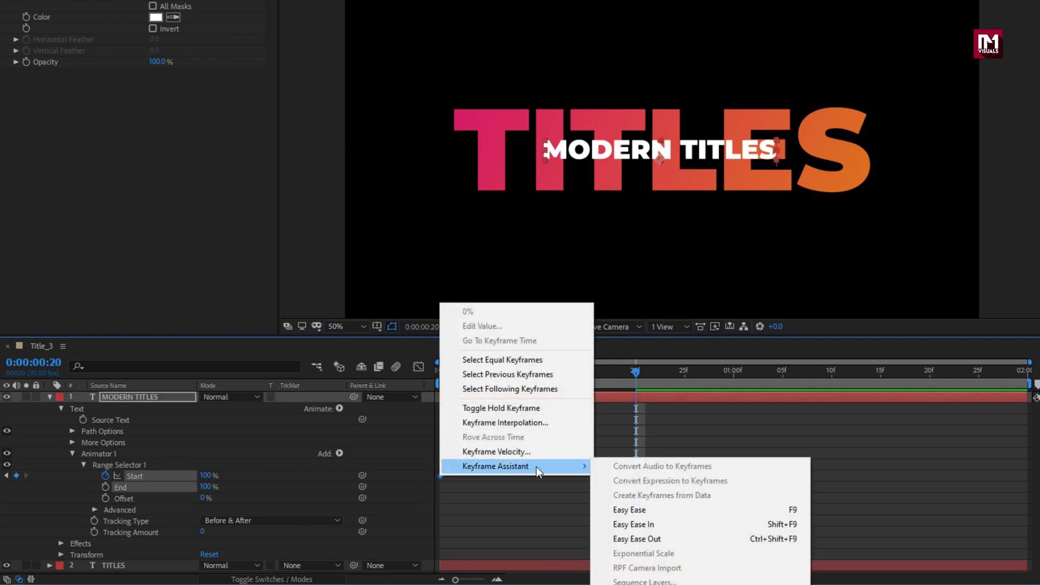
left_click(632, 508)
left_click(114, 455)
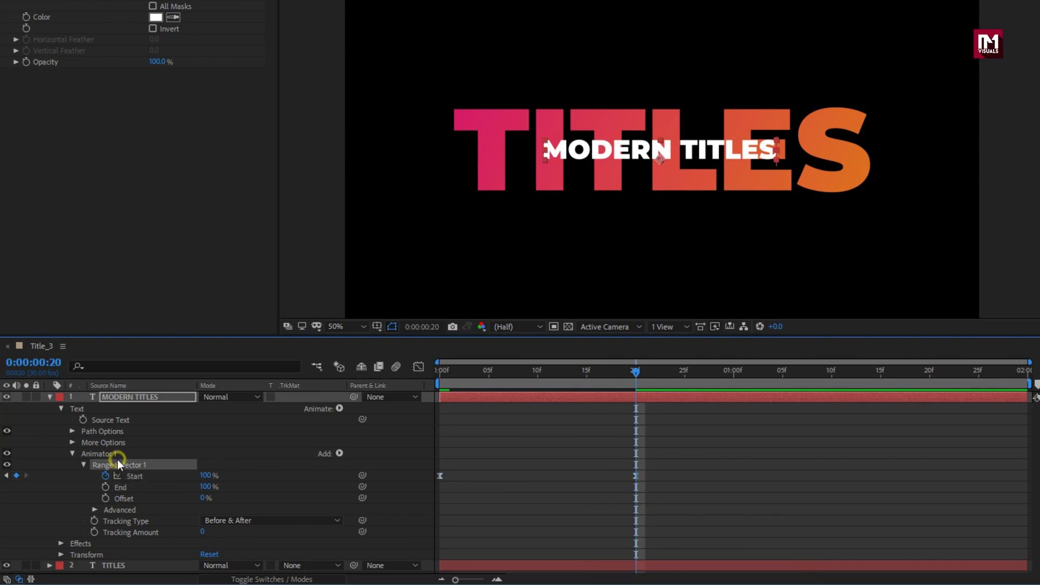
Step: Base the range selector on Words and preview the reveal at frame 8
left_click(95, 509)
left_click(217, 491)
left_click(252, 536)
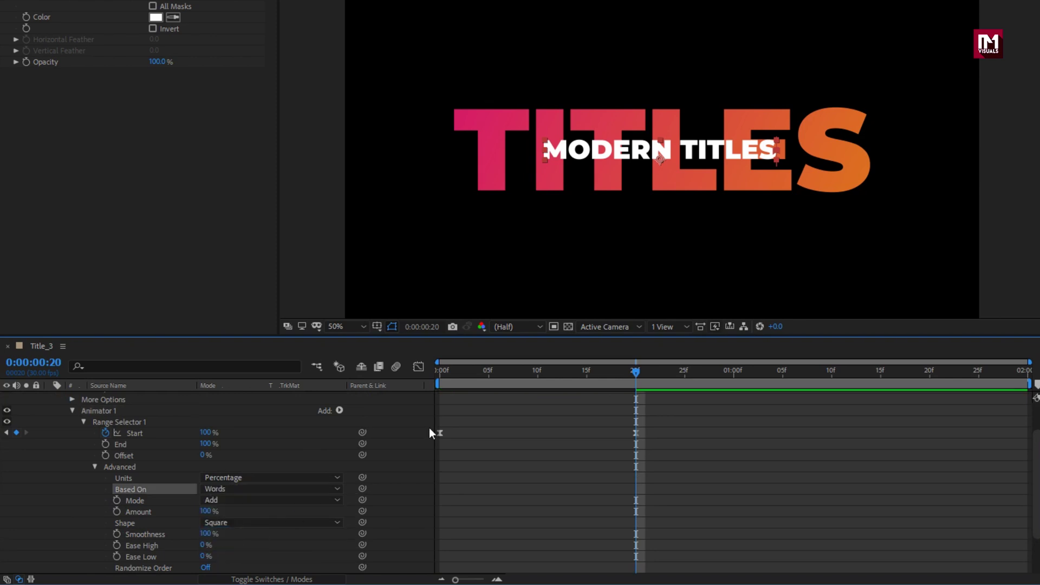
left_click_drag(493, 375, 522, 376)
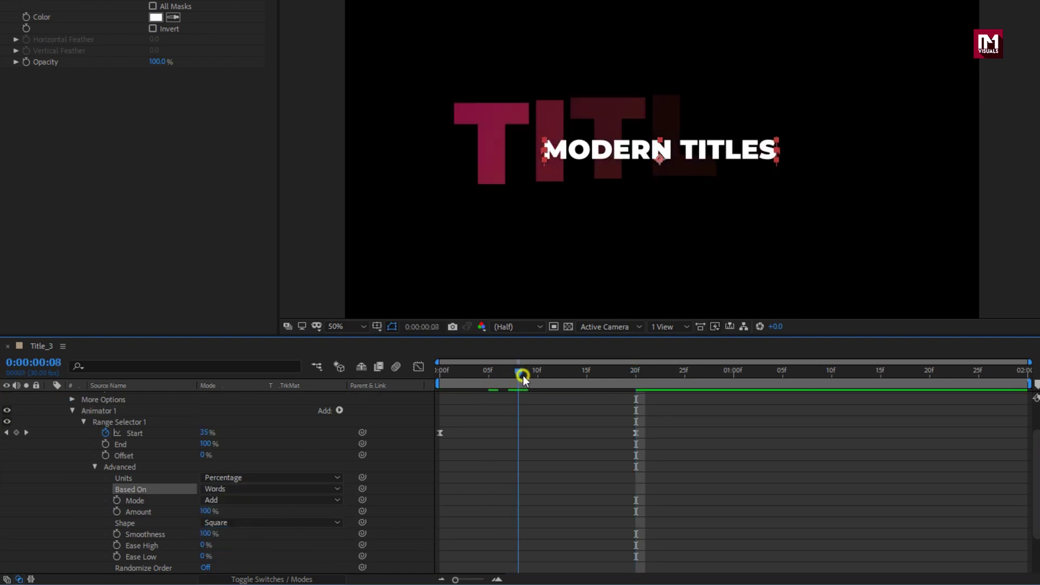
left_click(104, 411)
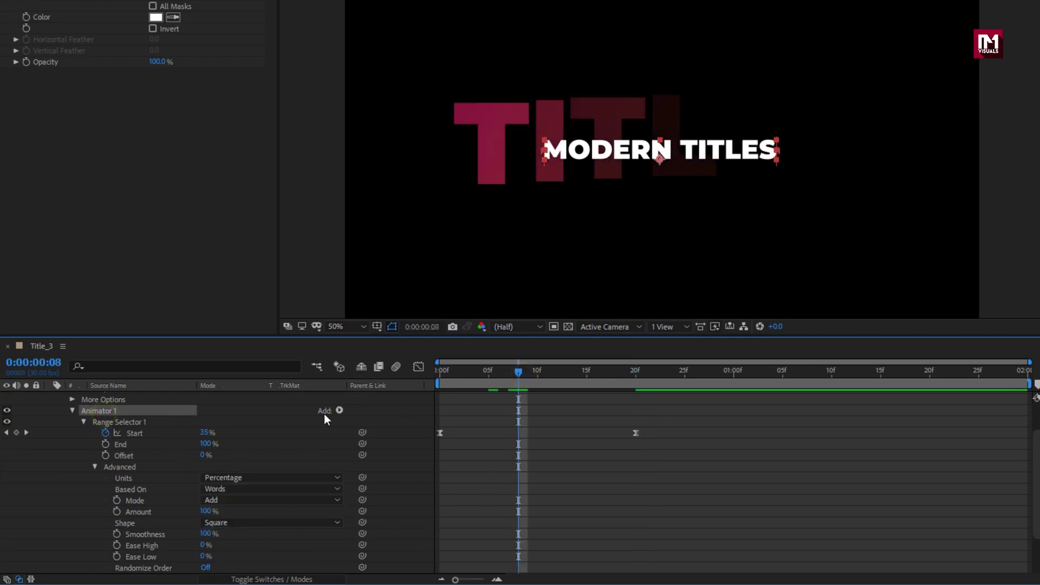
left_click(337, 412)
mouse_move(386, 415)
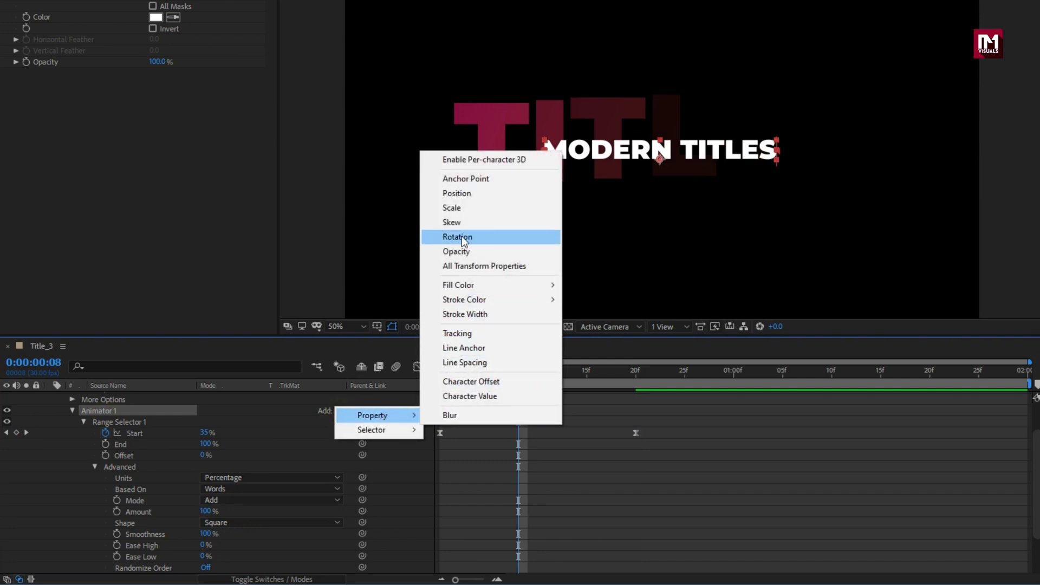
Step: Add a Position property of 0,-20 to the MODERN TITLES animator
left_click(457, 193)
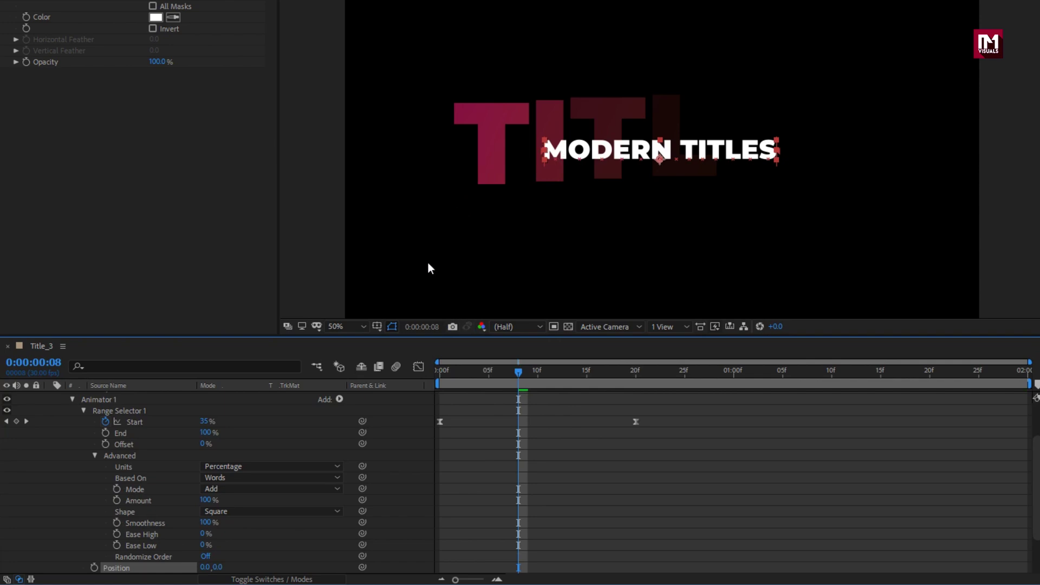
left_click(219, 567)
key("Return")
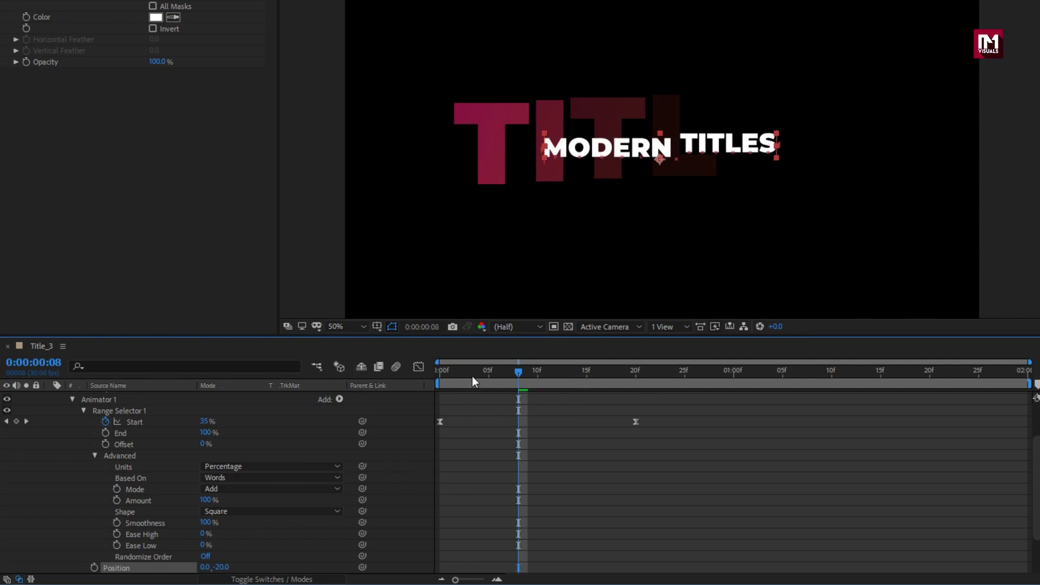
left_click_drag(451, 369, 622, 379)
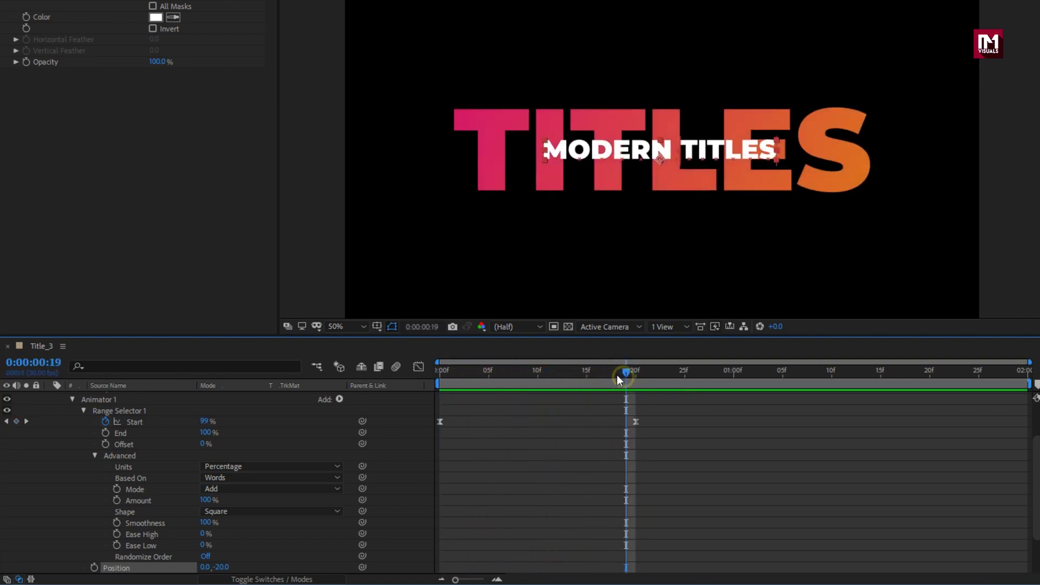
Step: Add Opacity at 0% and preview the words rising and fading in
left_click(339, 399)
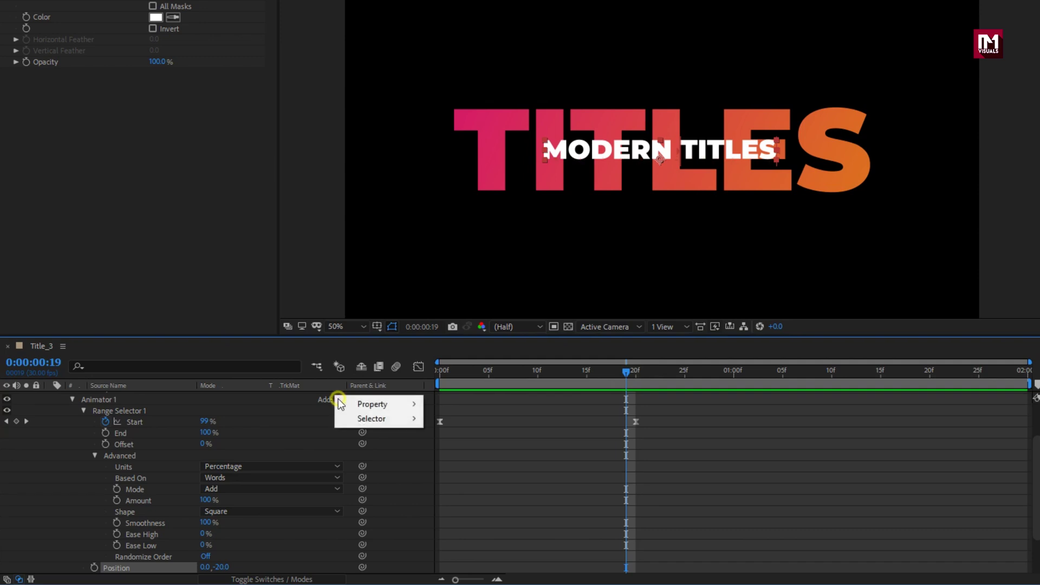
mouse_move(408, 404)
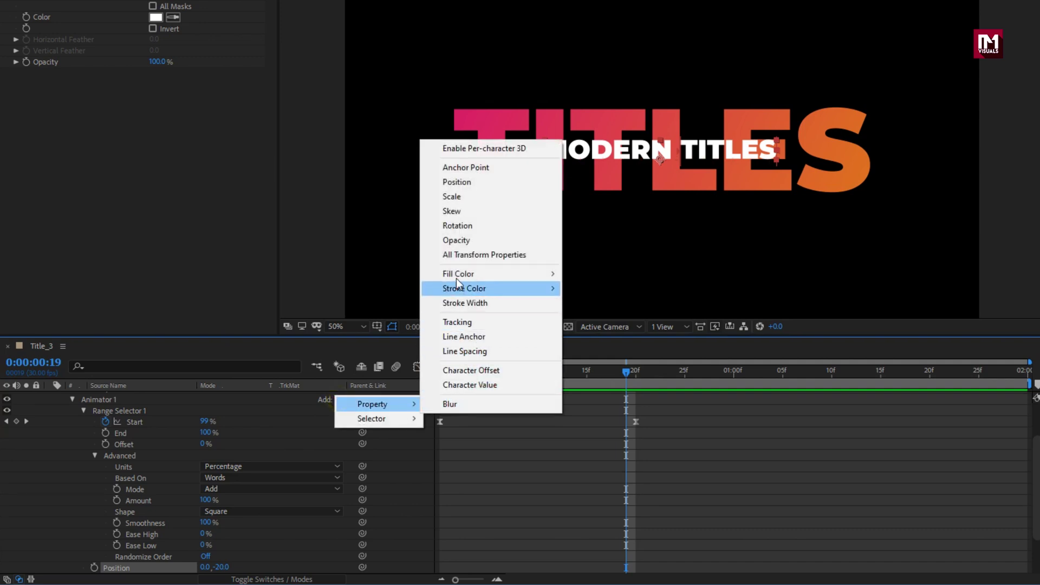
left_click(456, 240)
left_click_drag(209, 566, 193, 566)
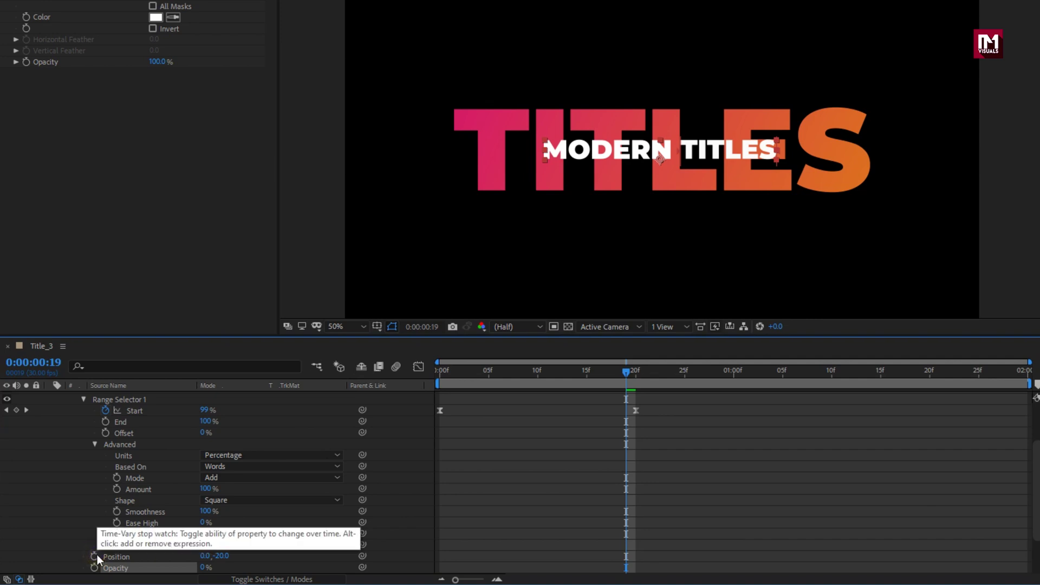
left_click(436, 369)
left_click_drag(436, 369, 664, 377)
left_click_drag(591, 378, 665, 376)
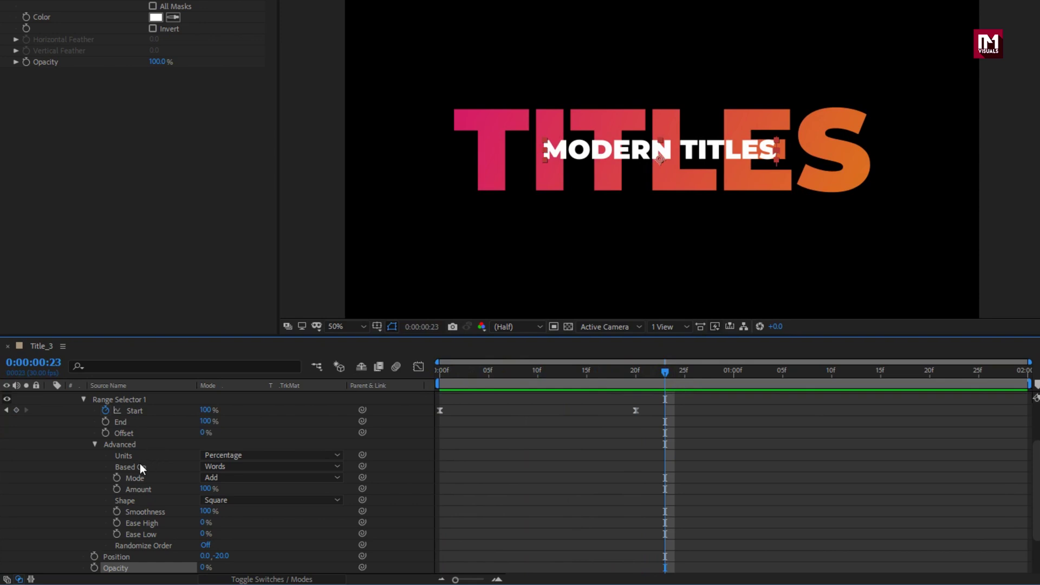
scroll(103, 459, "up", 3)
Step: Draw a red rectangle bar across the middle of the title text
left_click(49, 397)
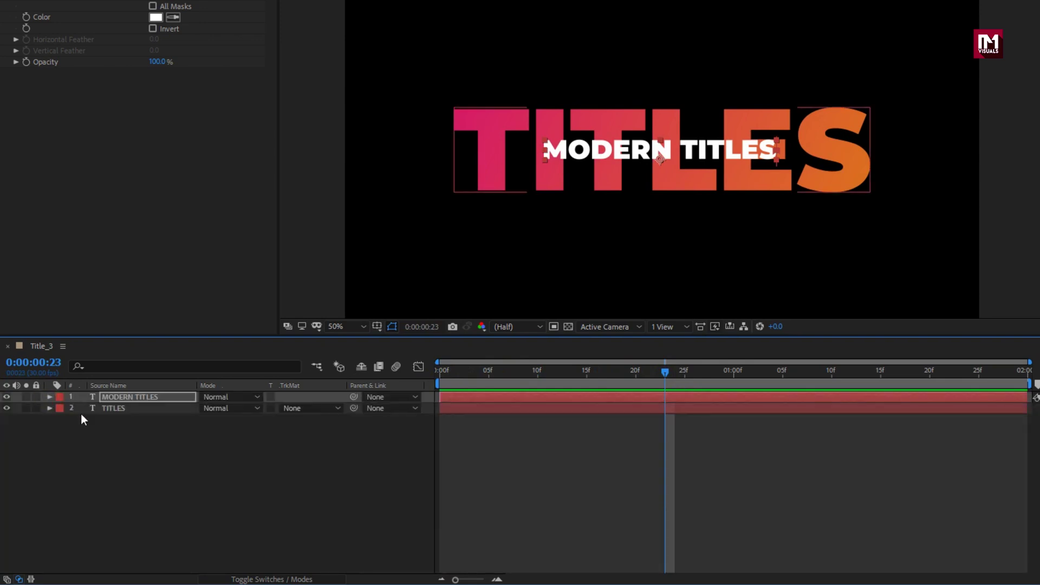
scroll(743, 202, "up", 2)
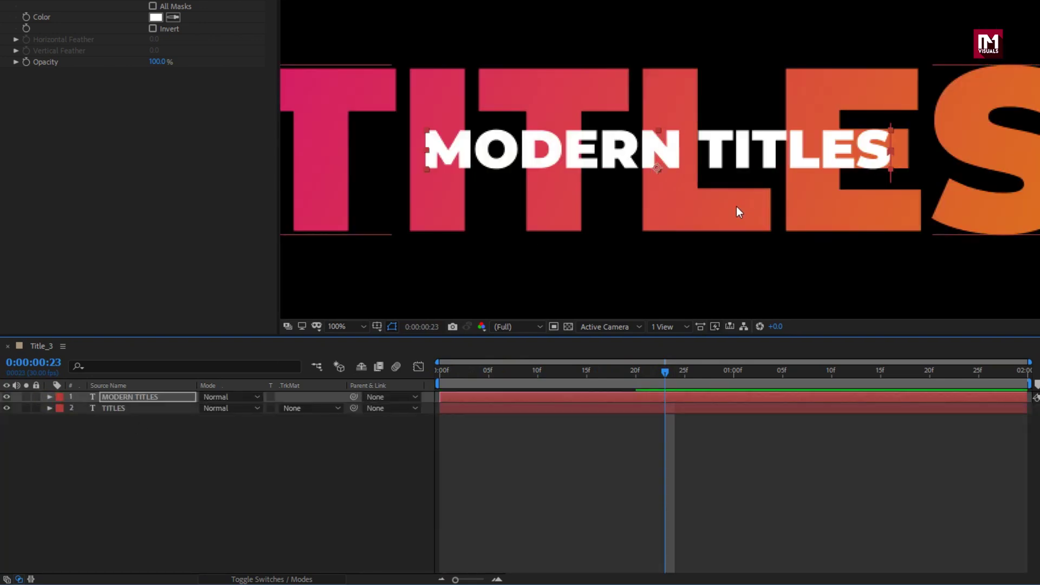
scroll(737, 207, "up", 2)
scroll(736, 206, "down", 2)
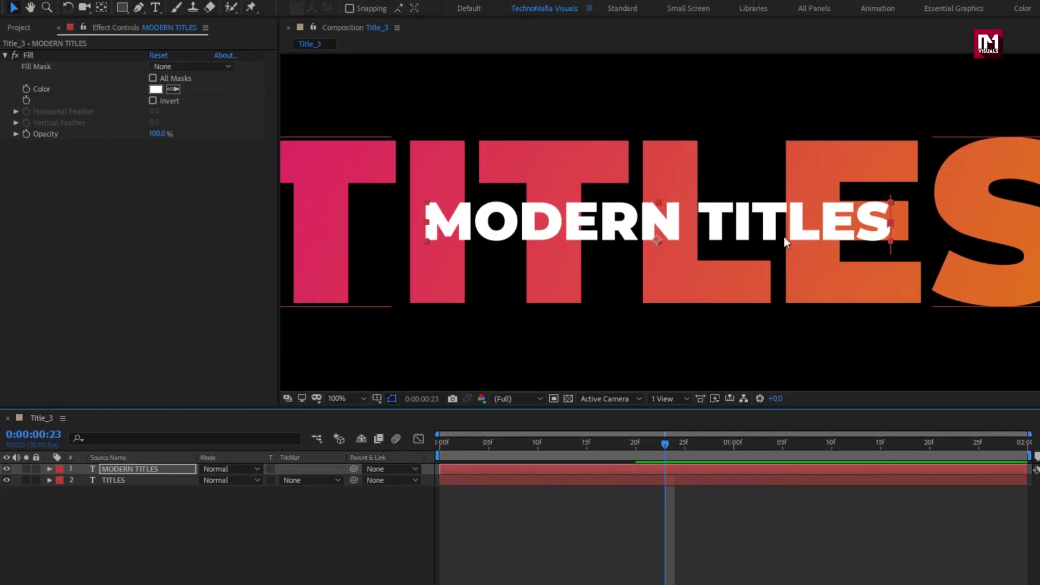
left_click(164, 495)
left_click(121, 8)
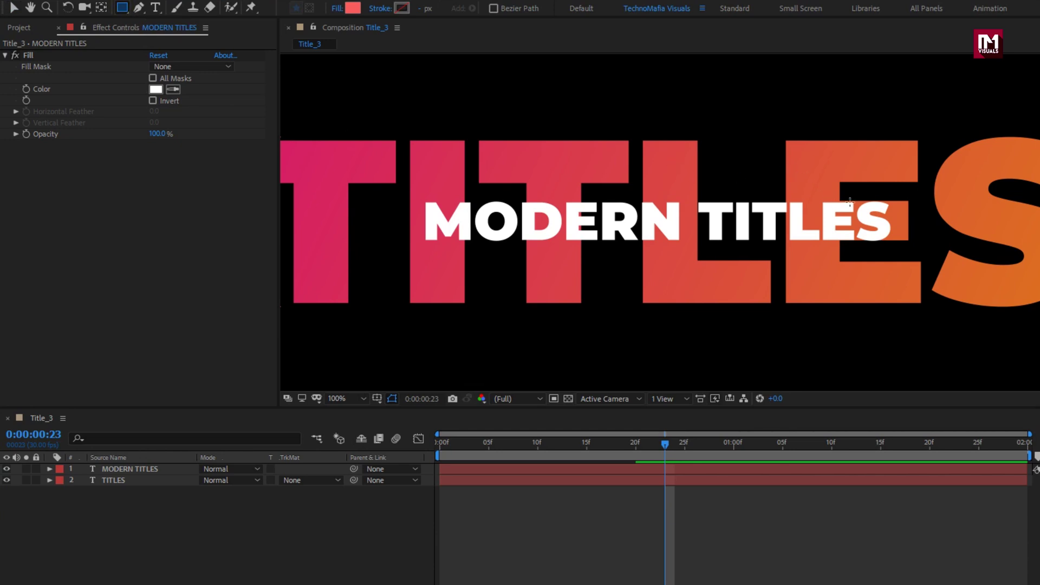
mouse_move(918, 199)
left_mouse_down()
mouse_move(726, 232)
mouse_move(401, 246)
left_mouse_up()
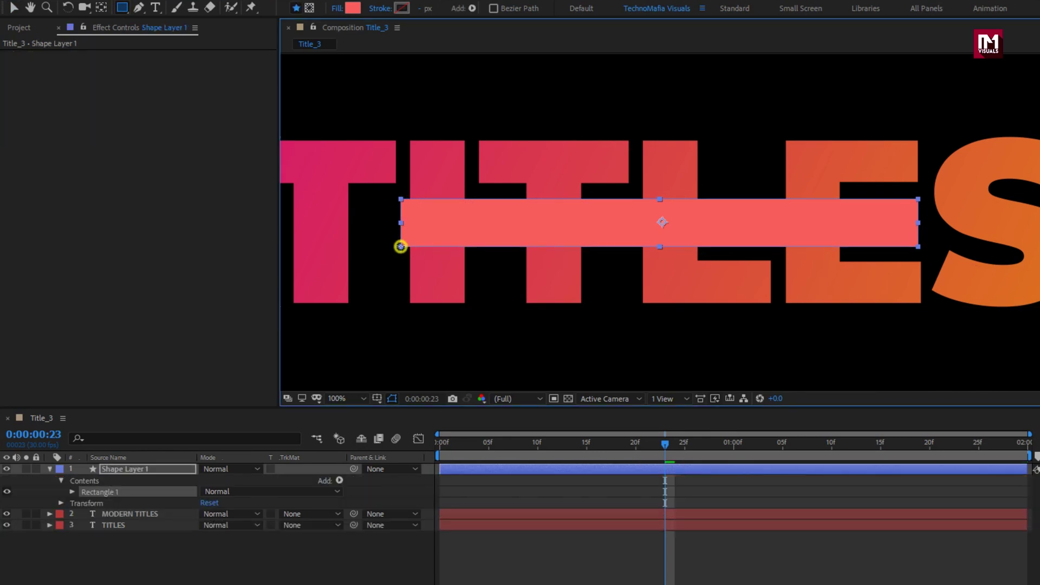
left_click_drag(400, 247, 398, 246)
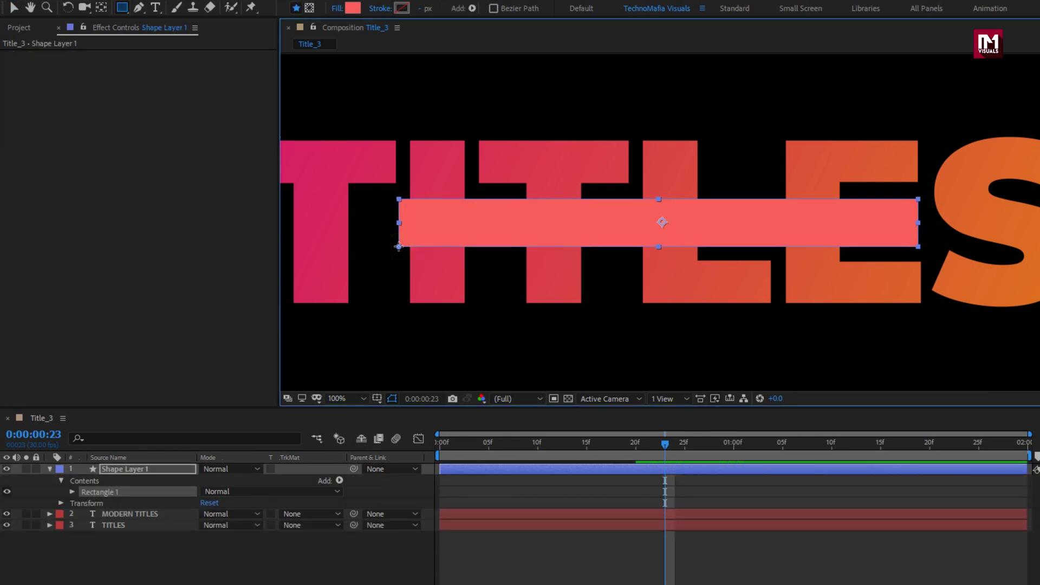
Step: Move the bar's anchor point to its centre and zoom back to 100%
scroll(674, 224, "up", 4)
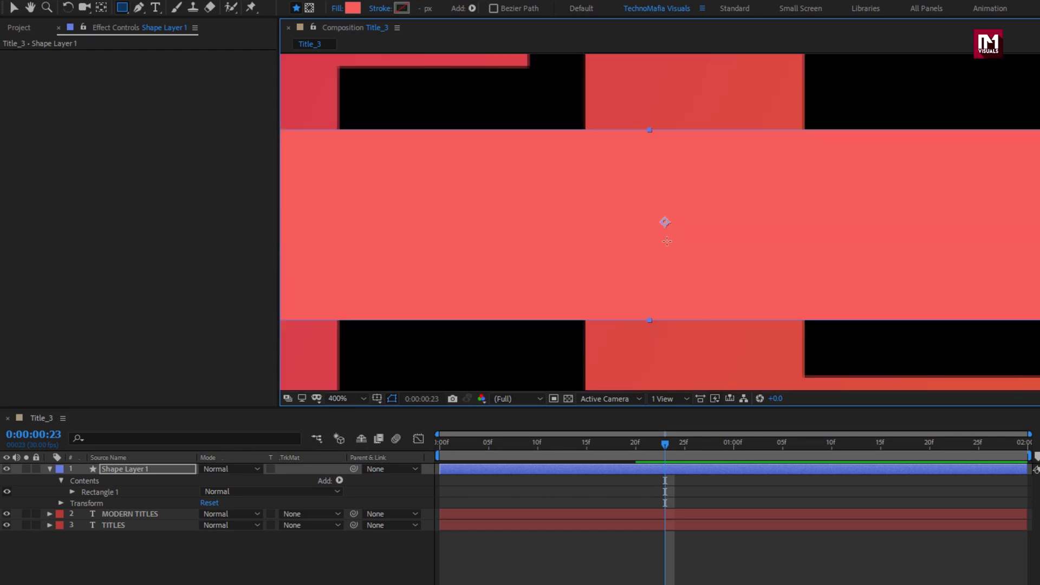
key("y")
left_click_drag(664, 221, 650, 221)
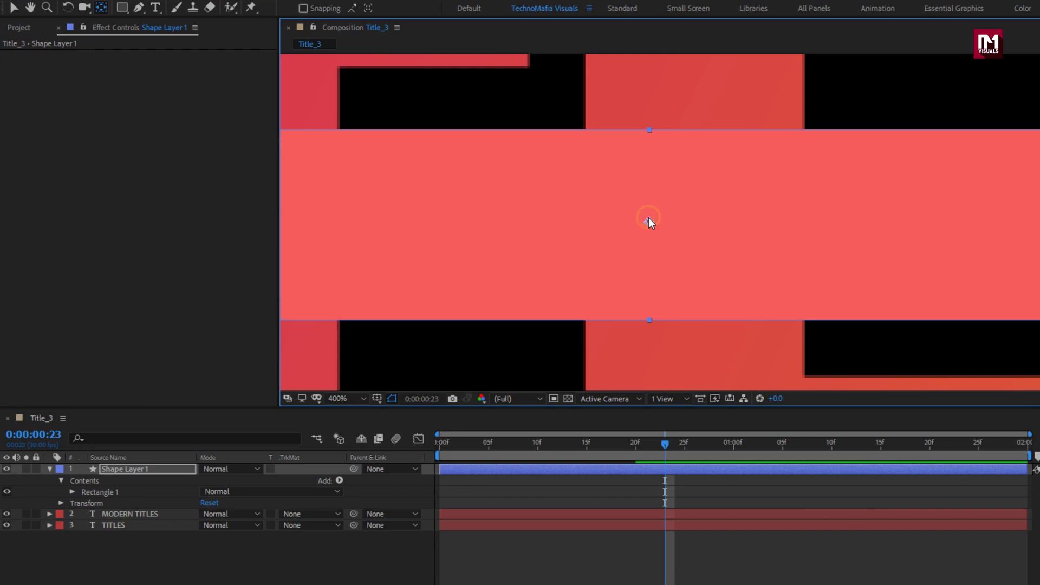
key("q")
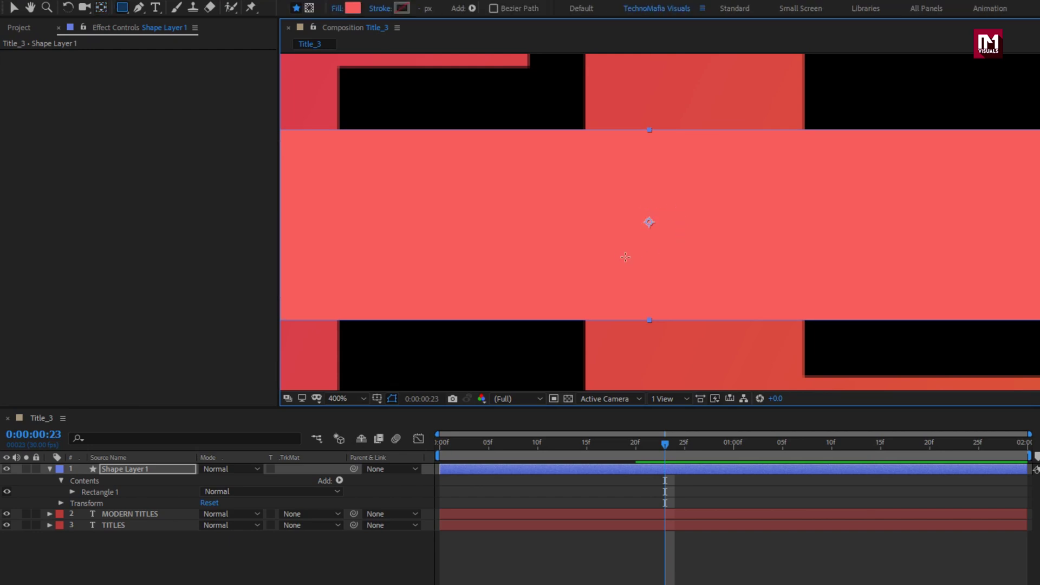
key("comma")
key("comma")
Step: Set a Scale keyframe of 100,0% on the bar at frame 0, with proportions unlinked
key("s")
left_click(102, 470)
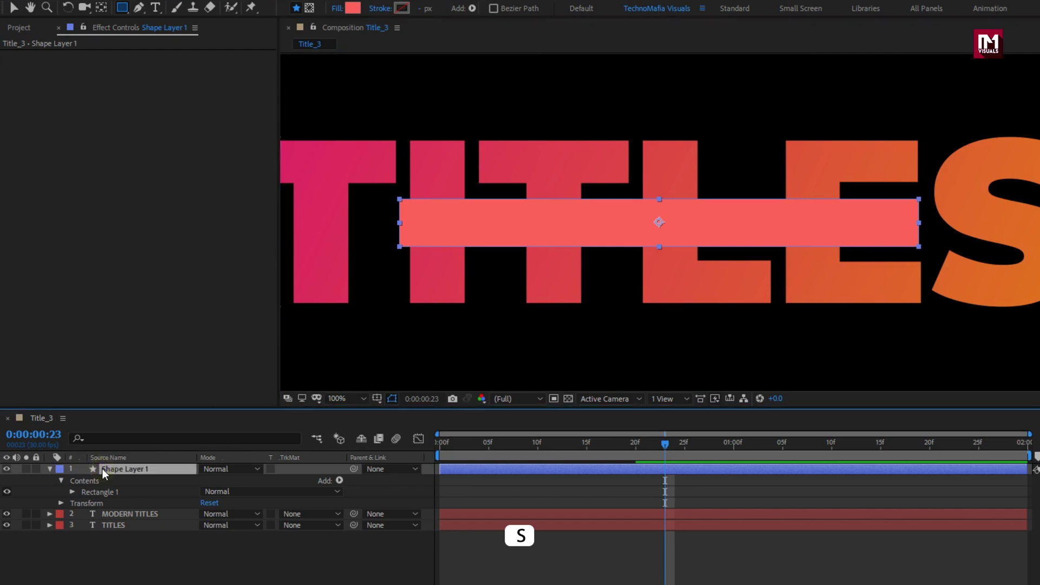
key("s")
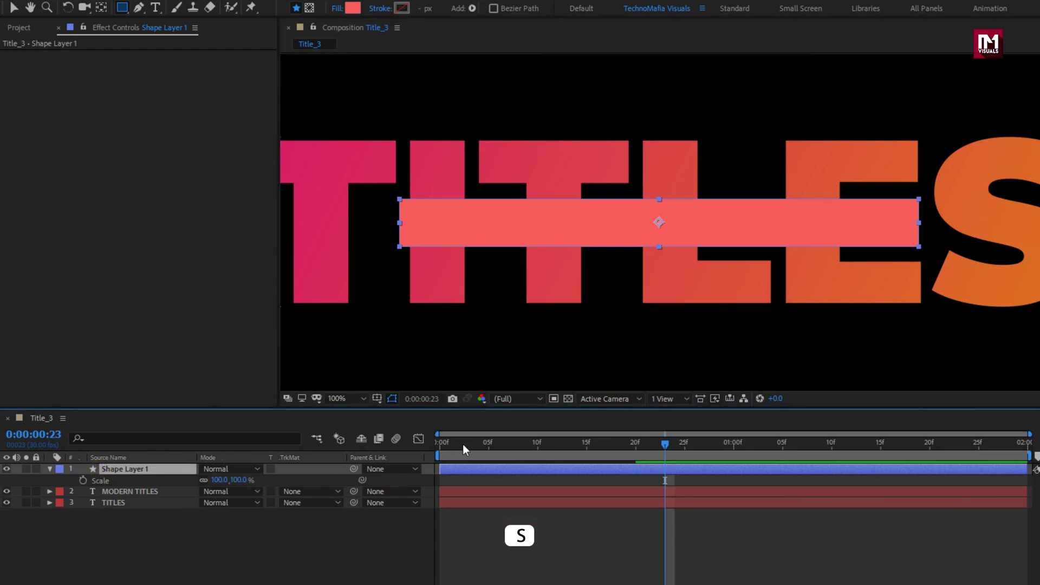
left_click(440, 442)
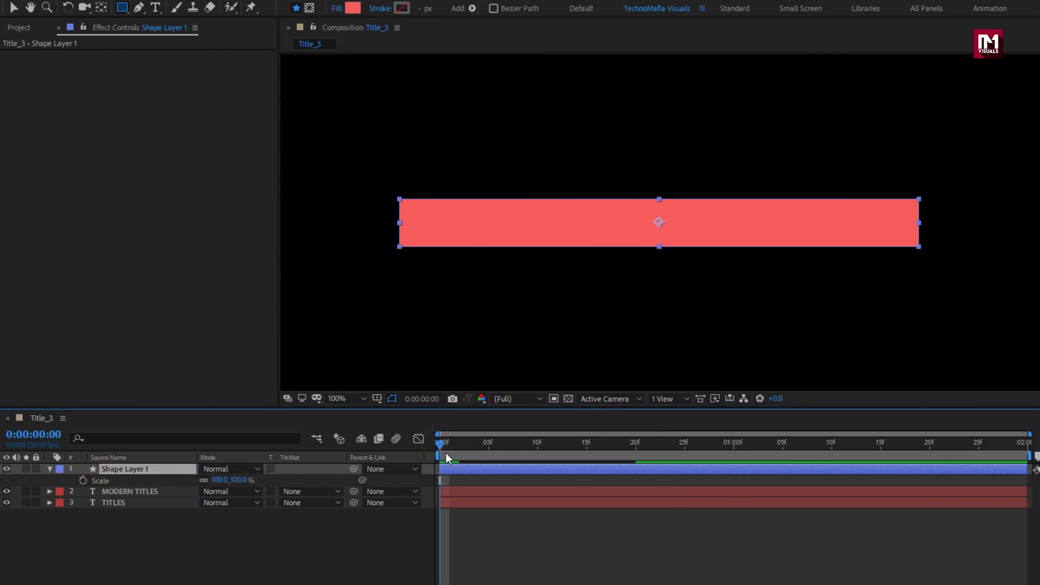
left_click(82, 481)
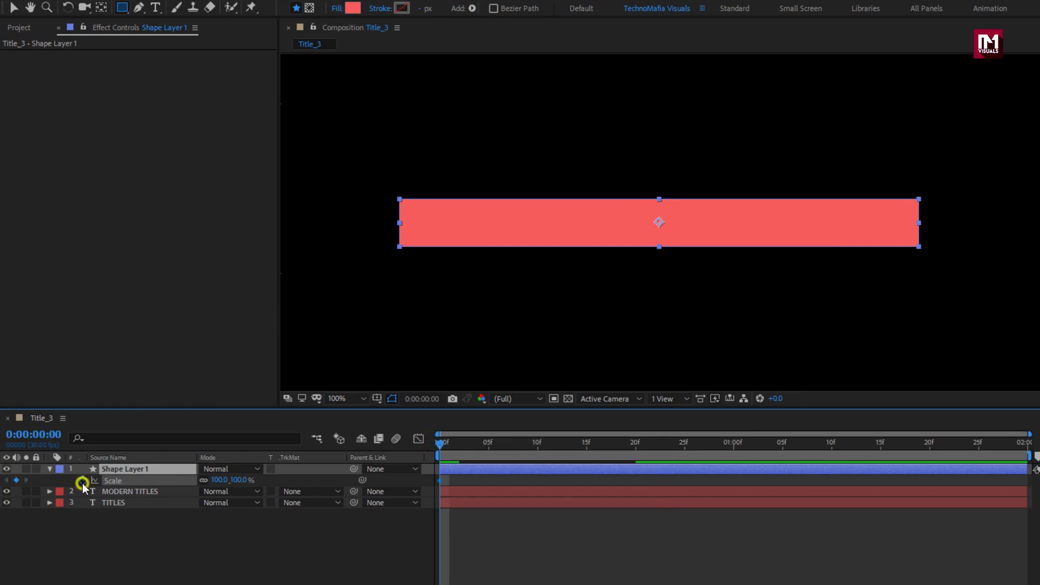
left_click(202, 481)
left_click(239, 480)
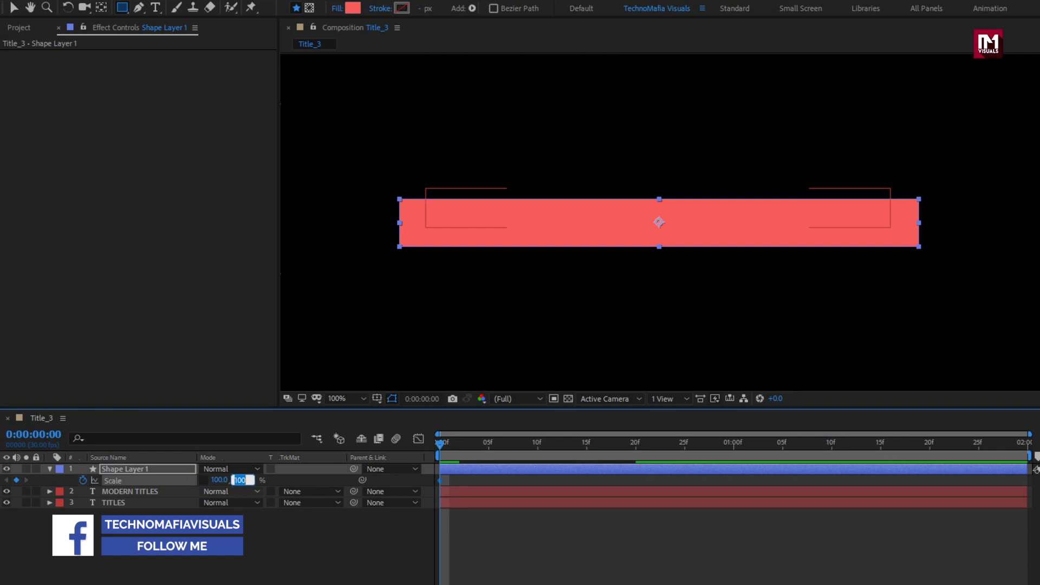
type("0")
key("Return")
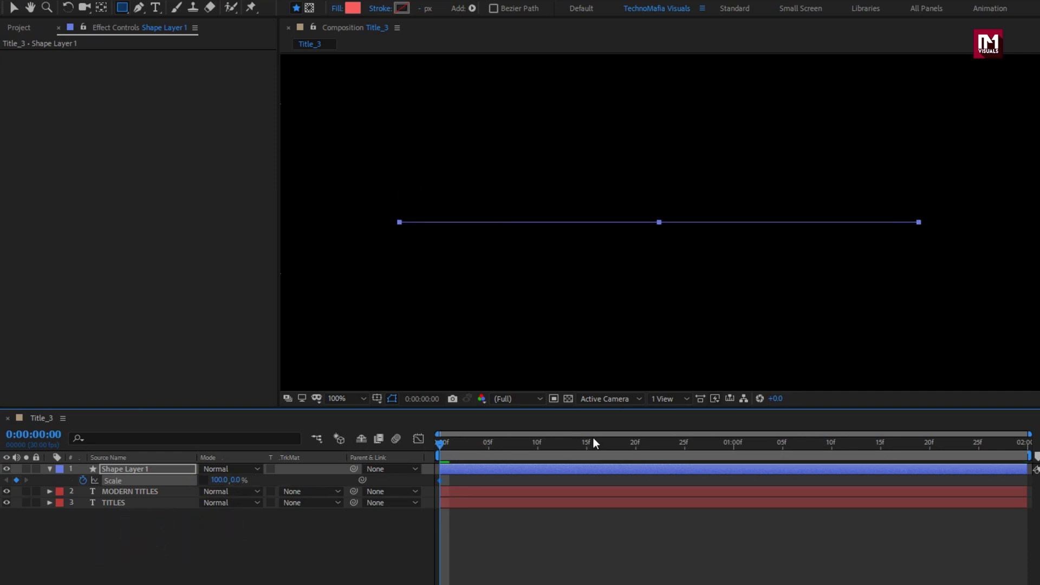
Step: Keyframe the bar's Scale at 100,100% at the one-second mark
left_click(734, 443)
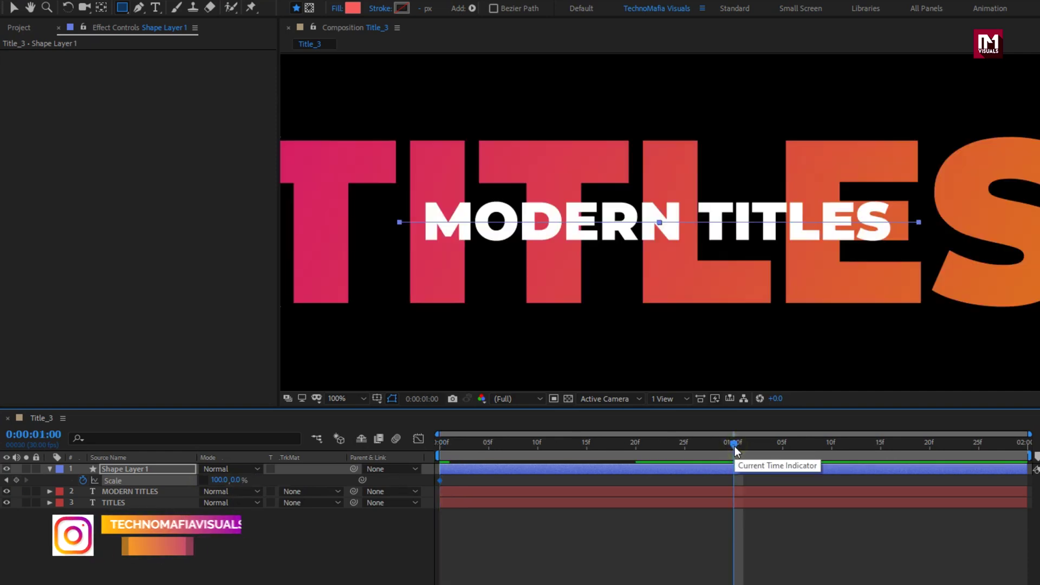
left_click(237, 481)
type("100")
key("Return")
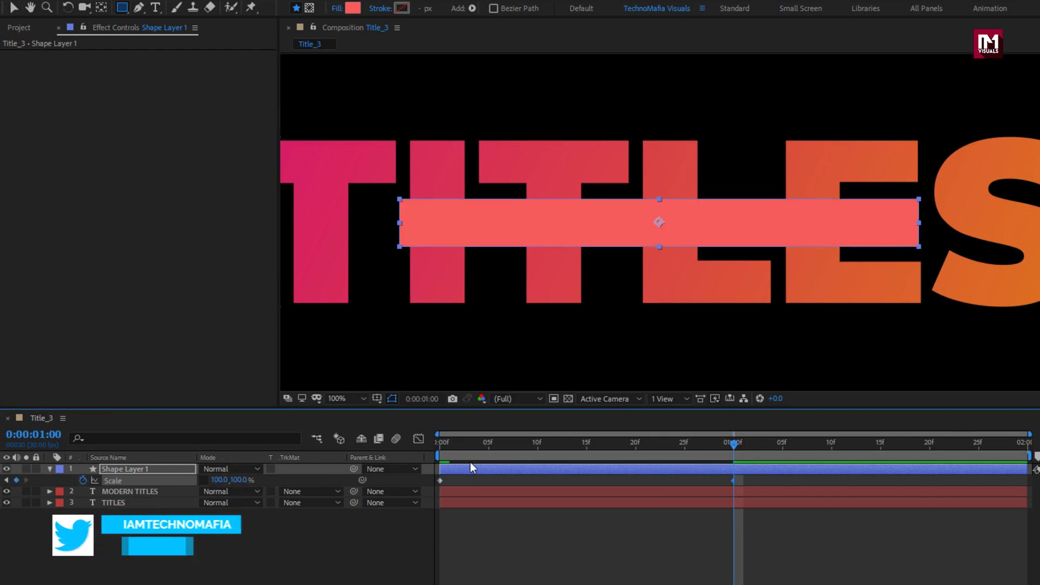
Step: Apply Easy Ease to the bar's Scale keyframes and collapse the layer
left_click_drag(550, 445, 735, 440)
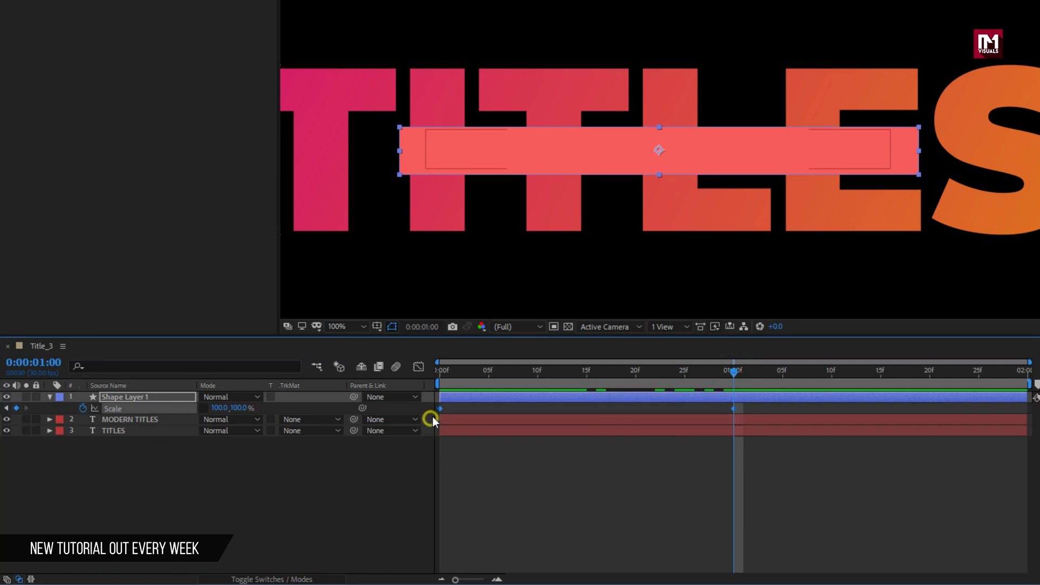
right_click(439, 409)
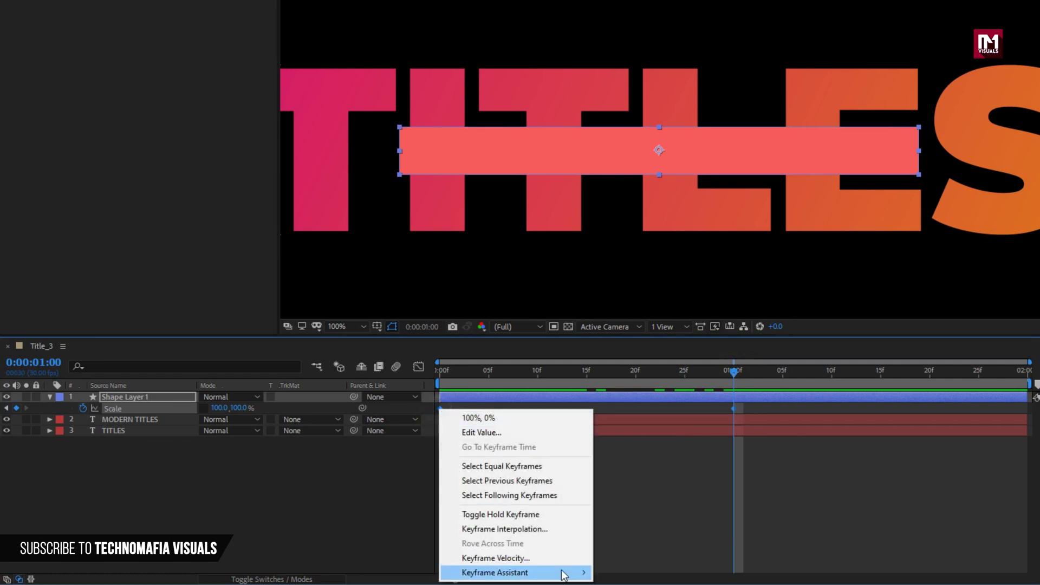
mouse_move(564, 573)
left_click(620, 488)
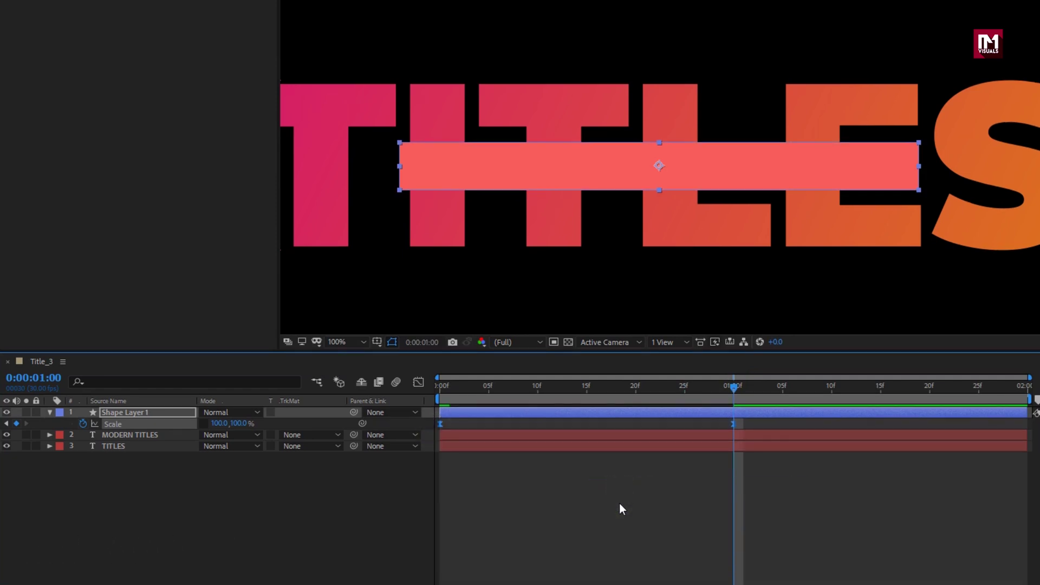
left_click(50, 407)
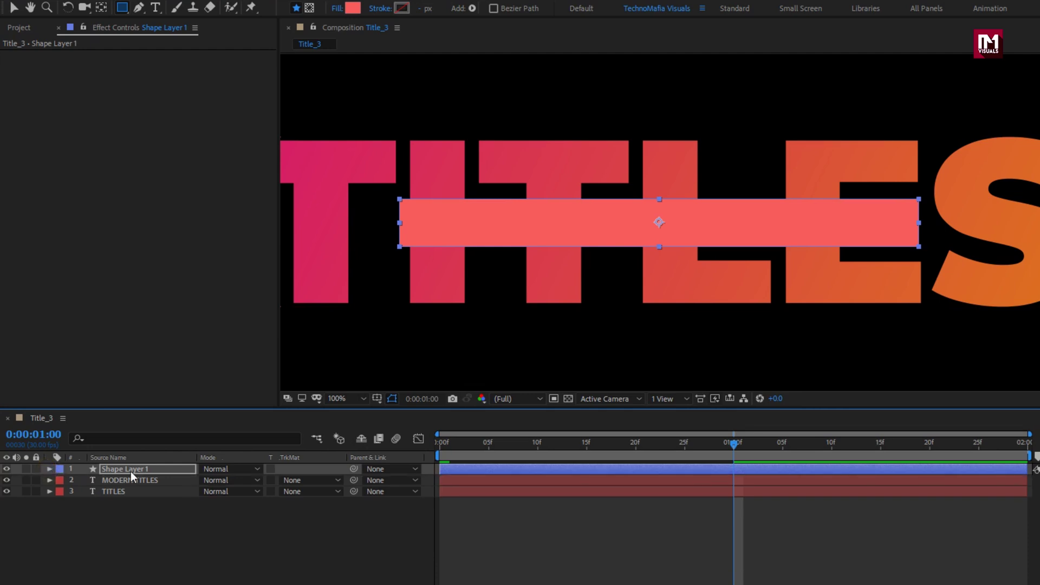
Step: Duplicate Shape Layer 1 to create Shape Layer 2
left_click(130, 470)
key("ctrl+d")
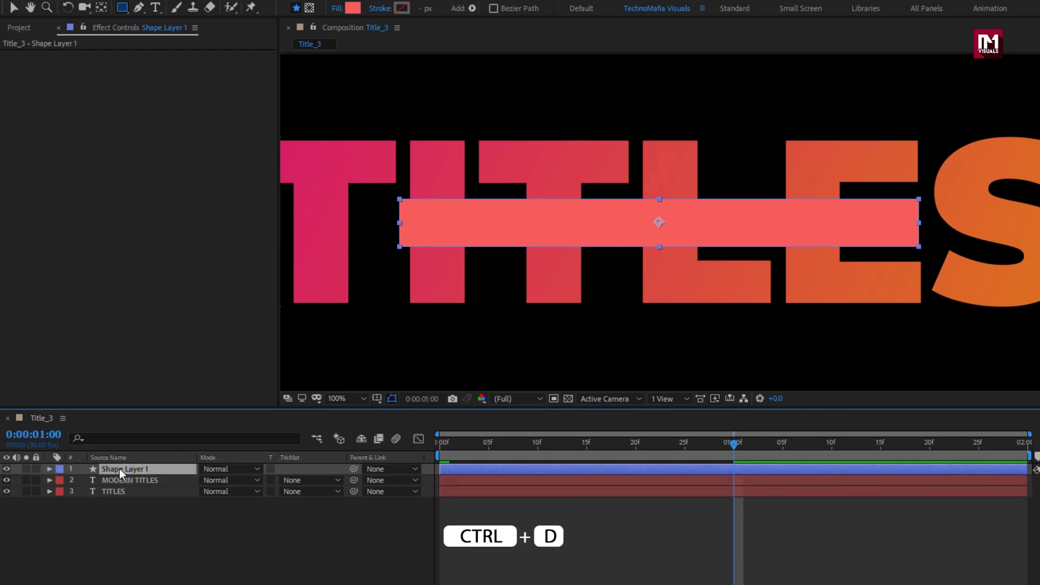
key("ctrl+d")
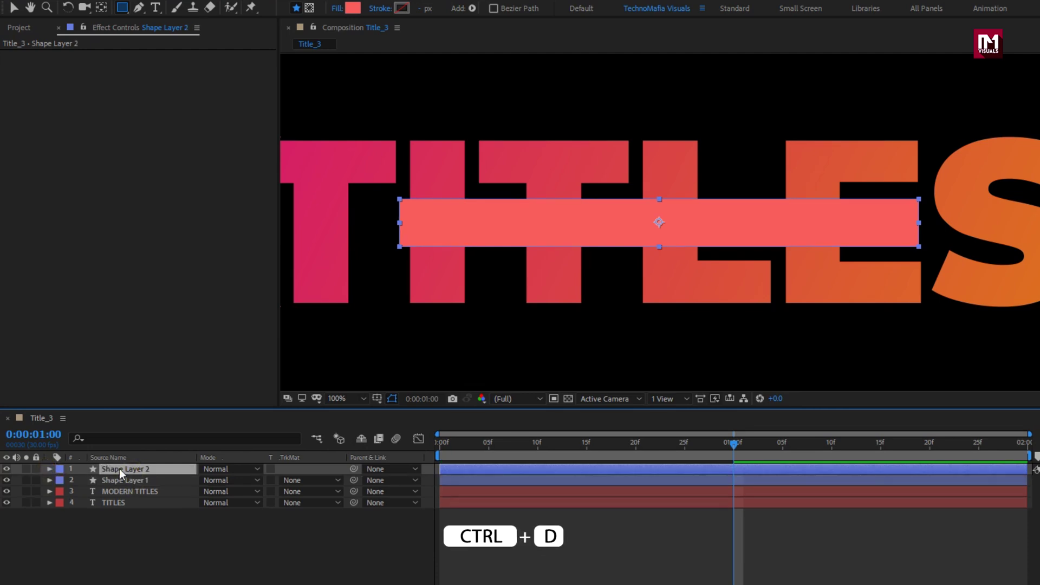
Step: Move Shape Layer 1 below MODERN TITLES, just above TITLES
left_click(125, 480)
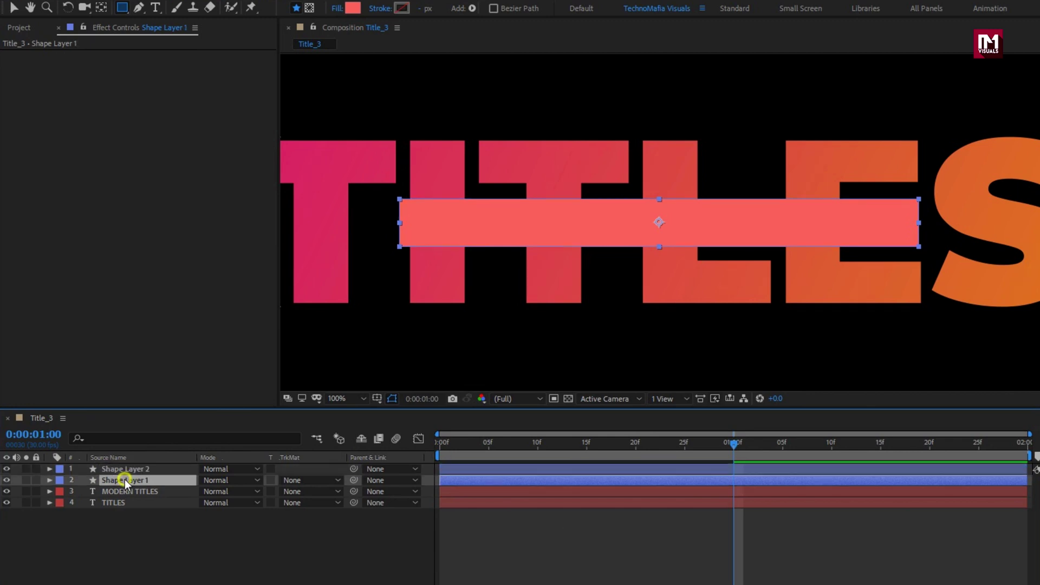
left_click_drag(124, 480, 128, 495)
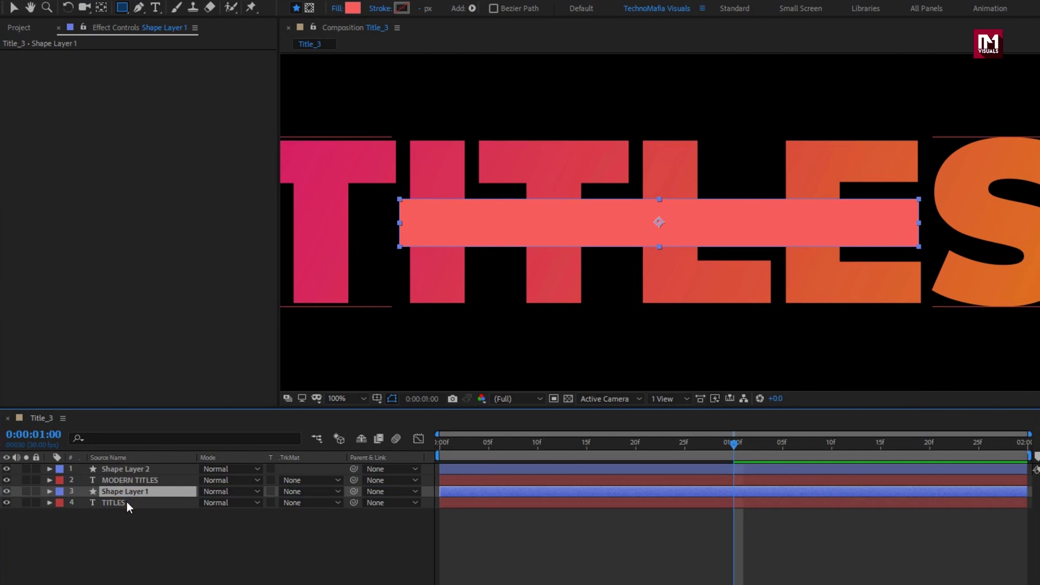
left_click(126, 502)
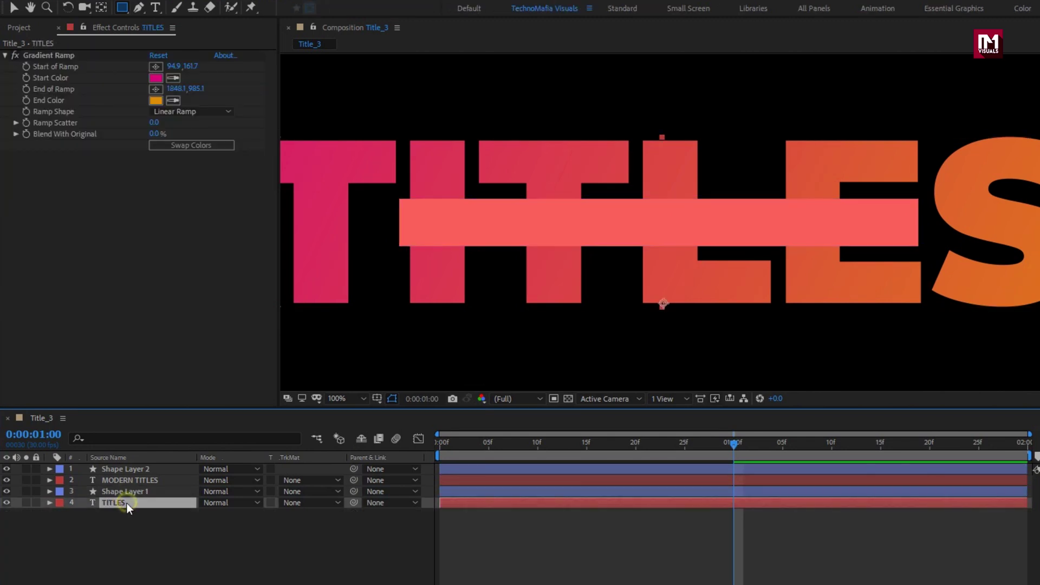
Step: Set TITLES to Alpha Inverted Matte 'Shape Layer 1' and MODERN TITLES to Alpha Matte 'Shape Layer 2'
left_click(297, 505)
left_click(305, 550)
left_click(137, 472)
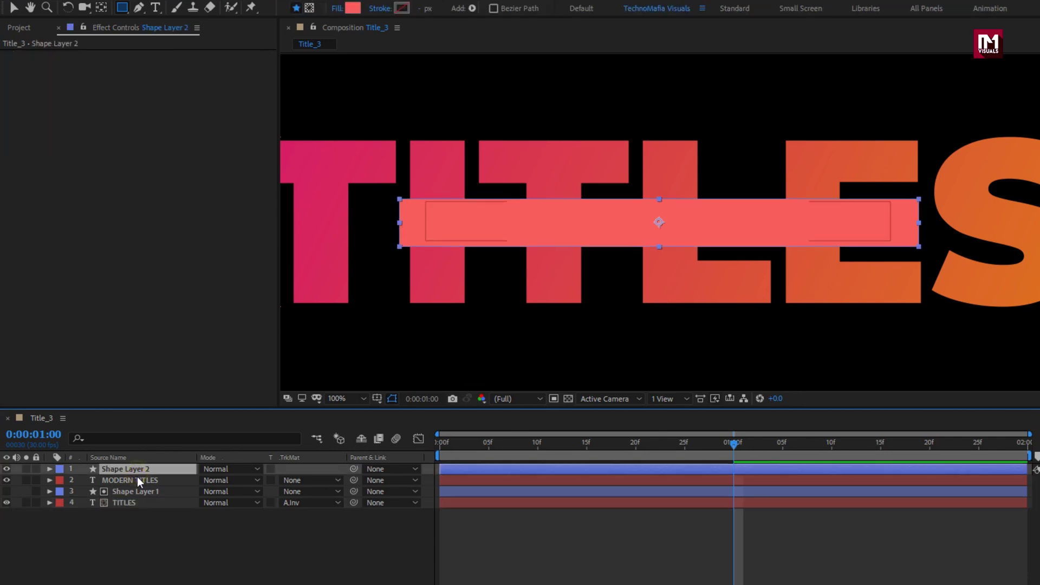
left_click(138, 480)
left_click(312, 481)
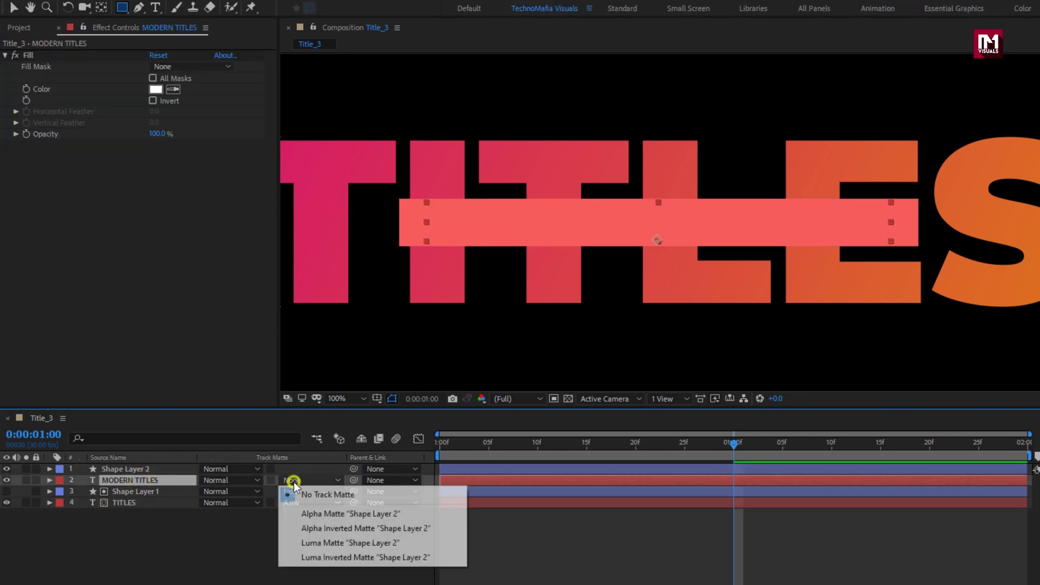
left_click(303, 514)
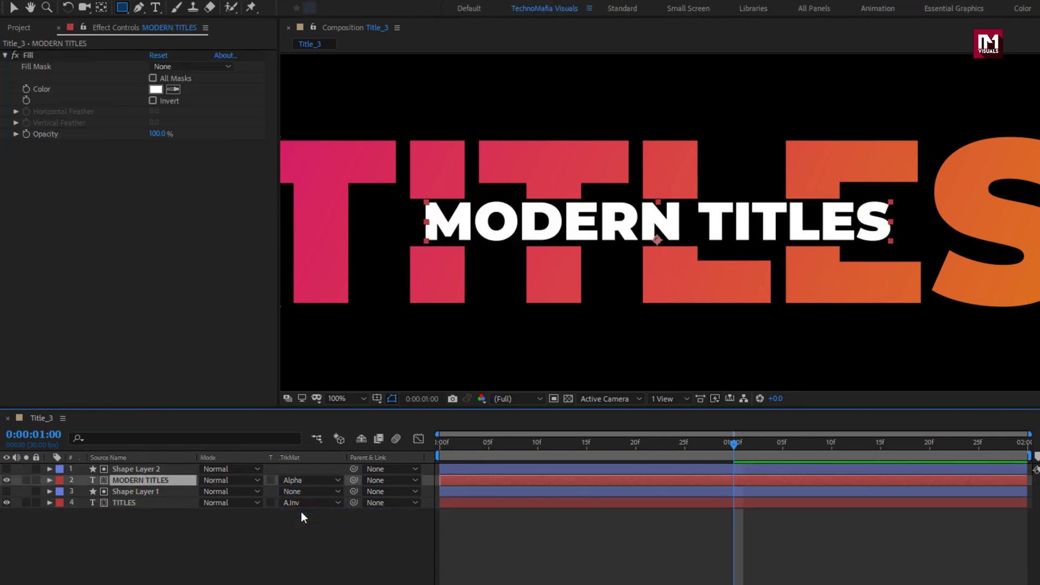
left_click_drag(519, 444, 441, 445)
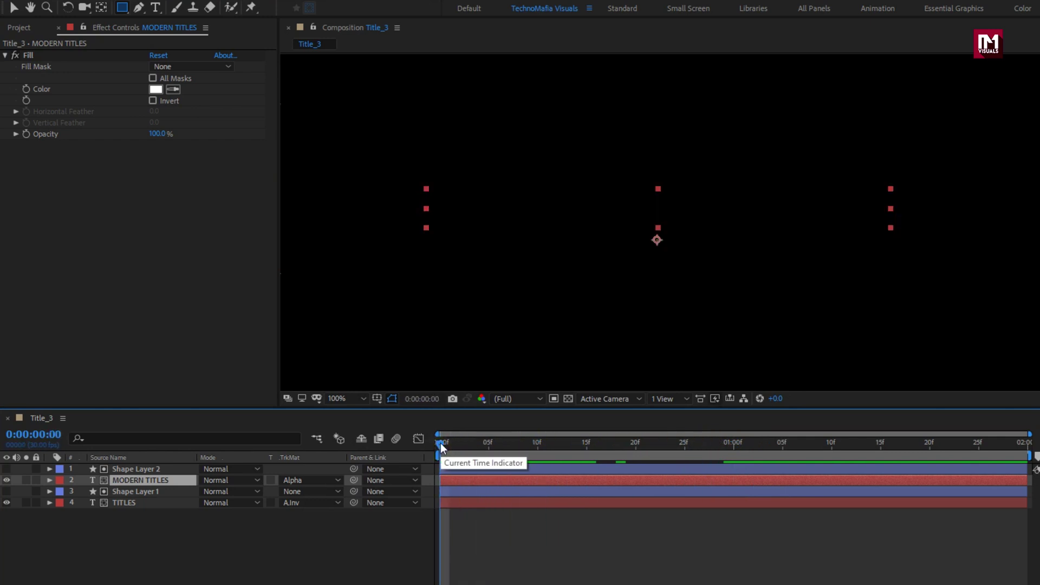
Step: Shift the Shape Layer 1 and Shape Layer 2 bars to start at frame 16
left_click_drag(441, 444, 827, 430)
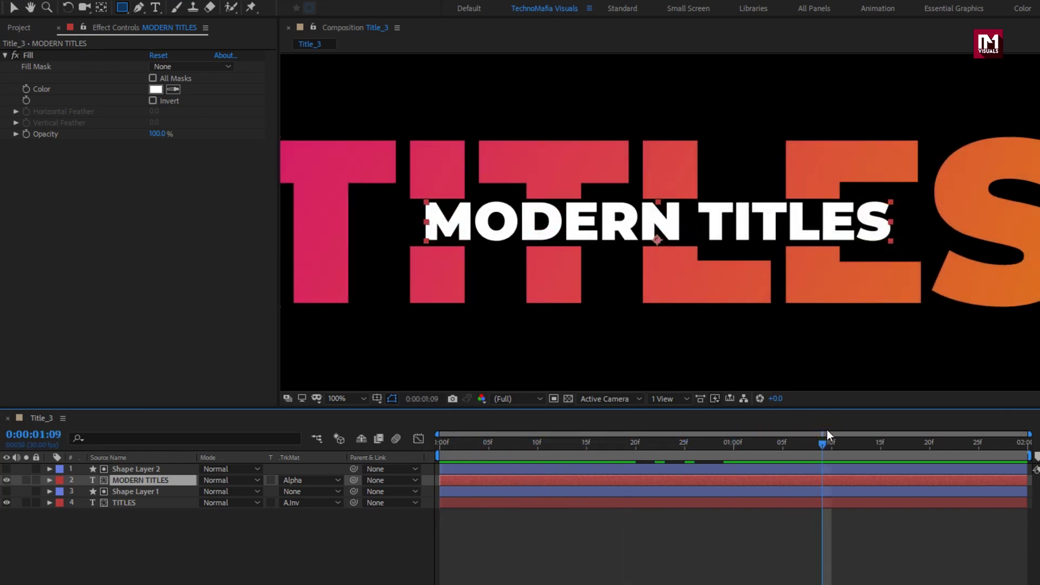
left_click(138, 494)
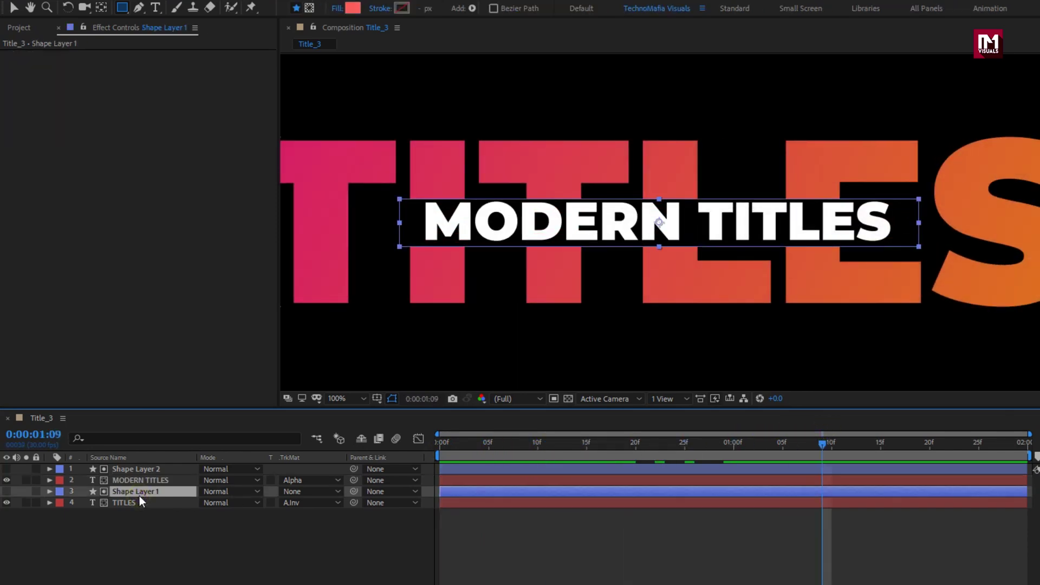
left_click(599, 445)
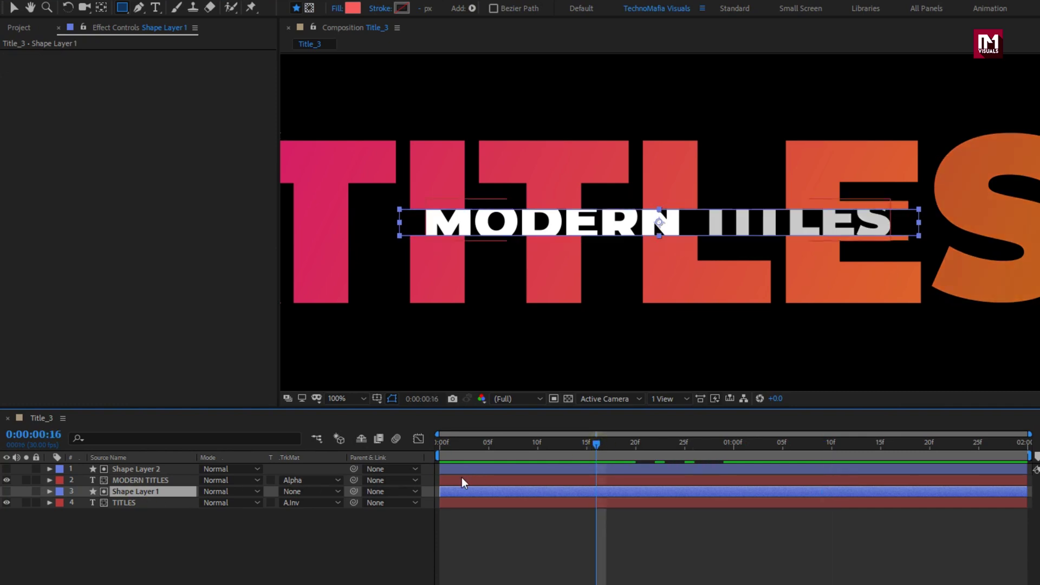
left_click_drag(454, 492, 606, 492)
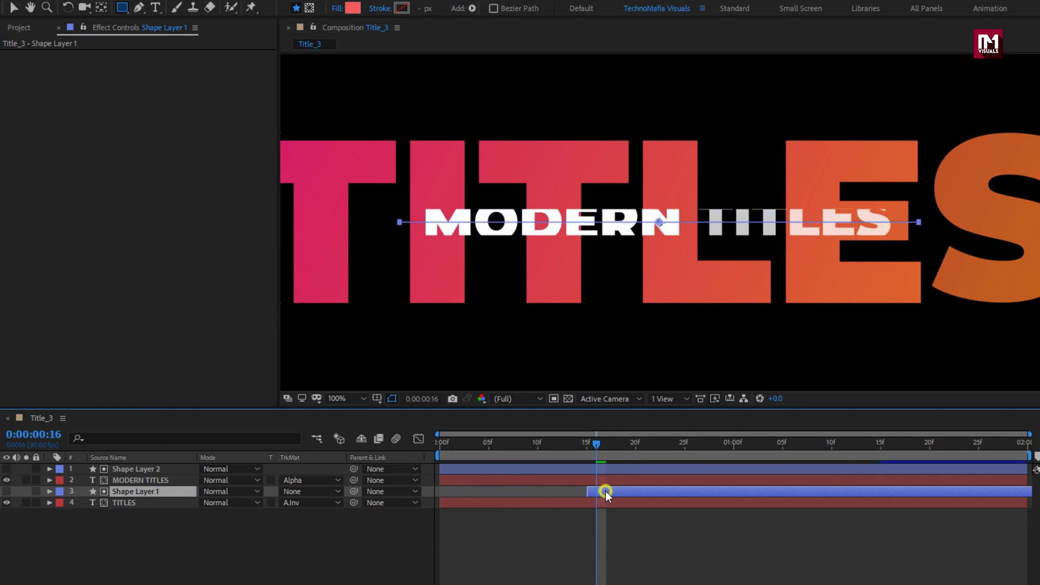
left_click(474, 470)
left_click_drag(460, 469, 611, 473)
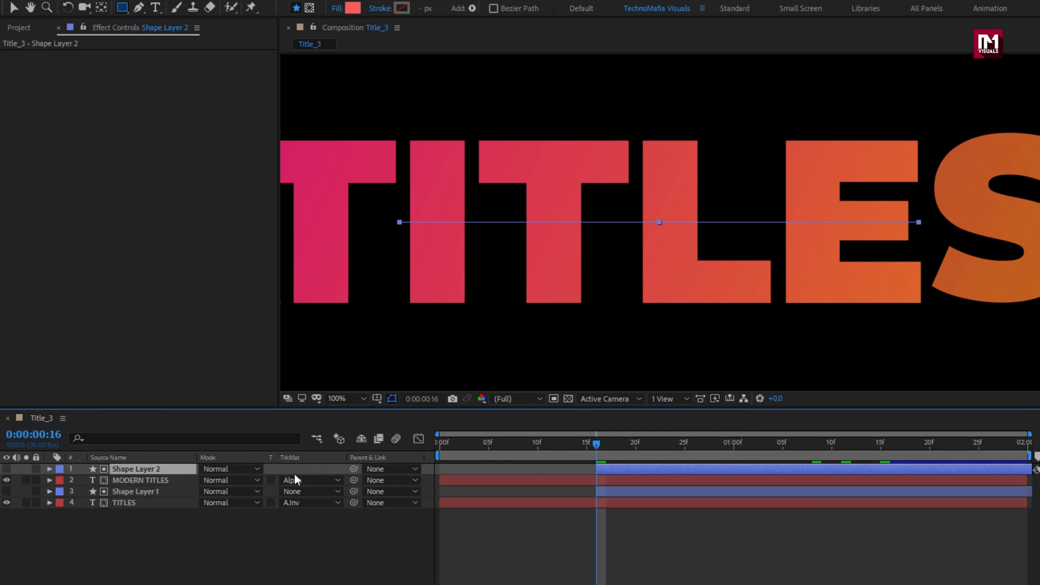
Step: Shift the MODERN TITLES layer to start at 01:00 and scrub through the reveal
left_click(163, 480)
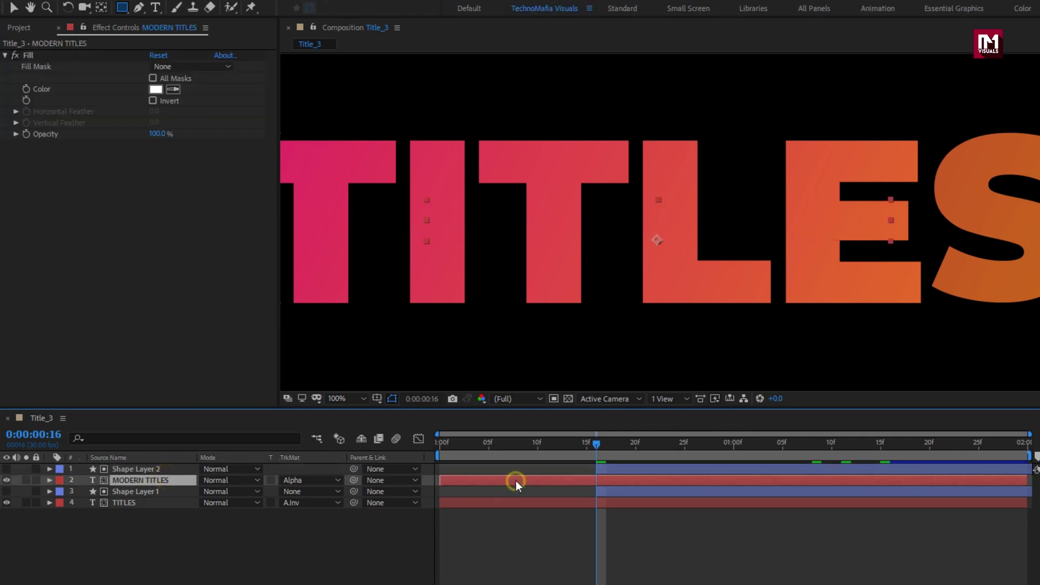
left_click(733, 457)
left_click_drag(532, 479, 818, 487)
left_click_drag(734, 448, 930, 428)
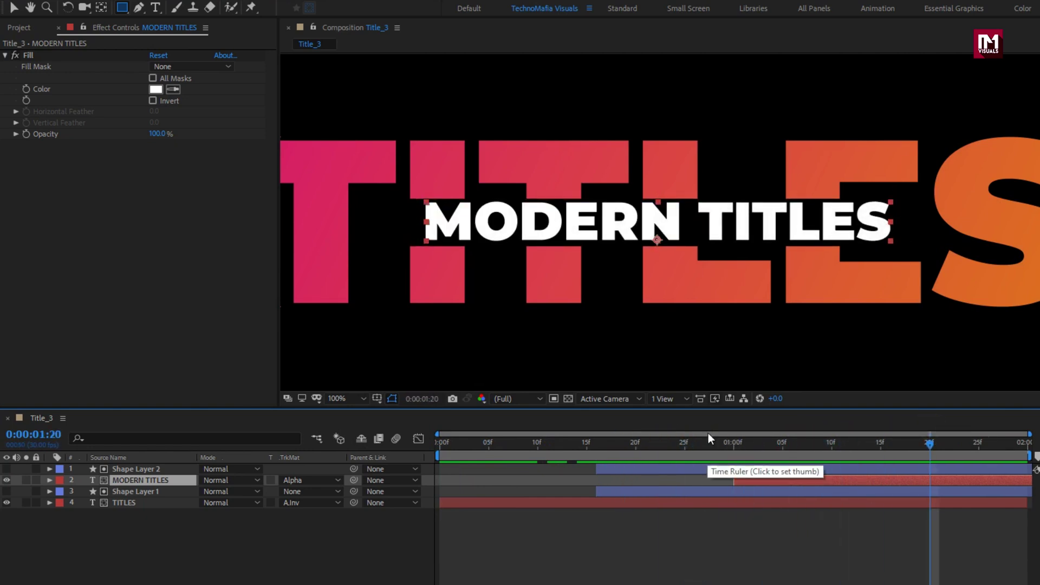
Step: Add a new Null Object layer, Null 1, to the composition
right_click(146, 571)
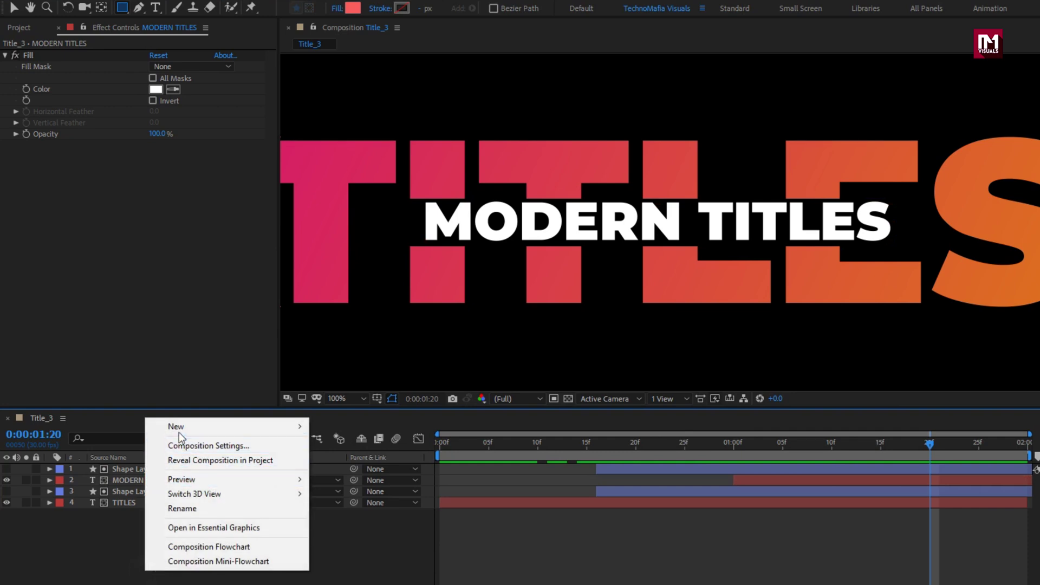
mouse_move(219, 425)
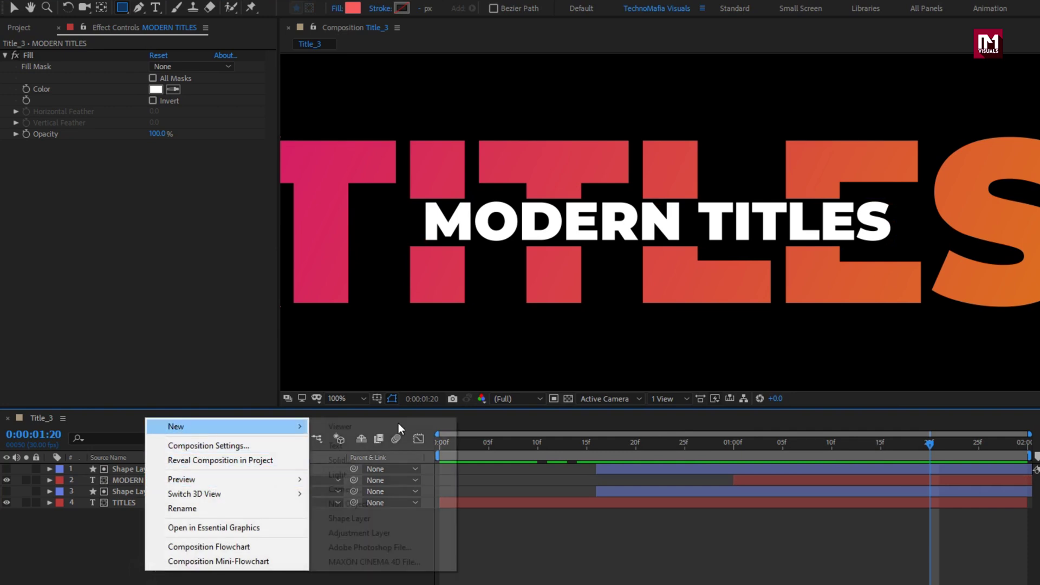
left_click(393, 504)
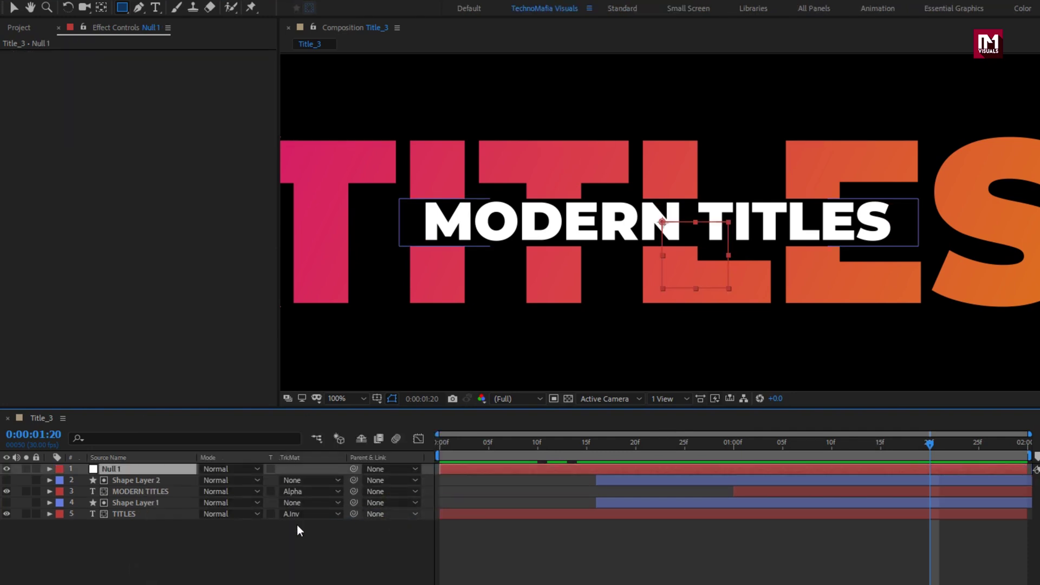
Step: Parent layers 2–5 to Null 1 and show the null's Position
left_click_drag(151, 542, 125, 475)
left_click(386, 484)
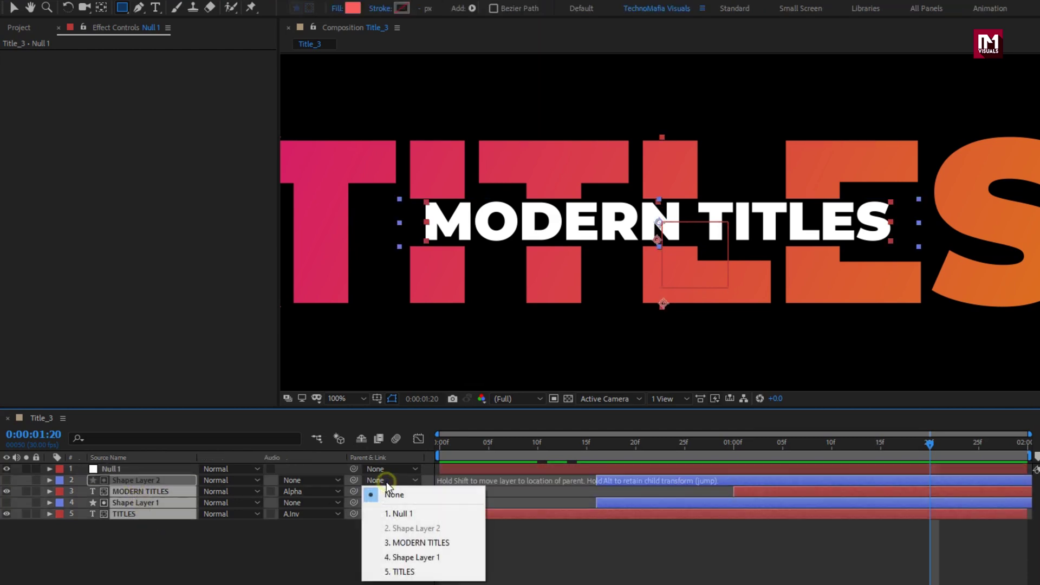
left_click(395, 515)
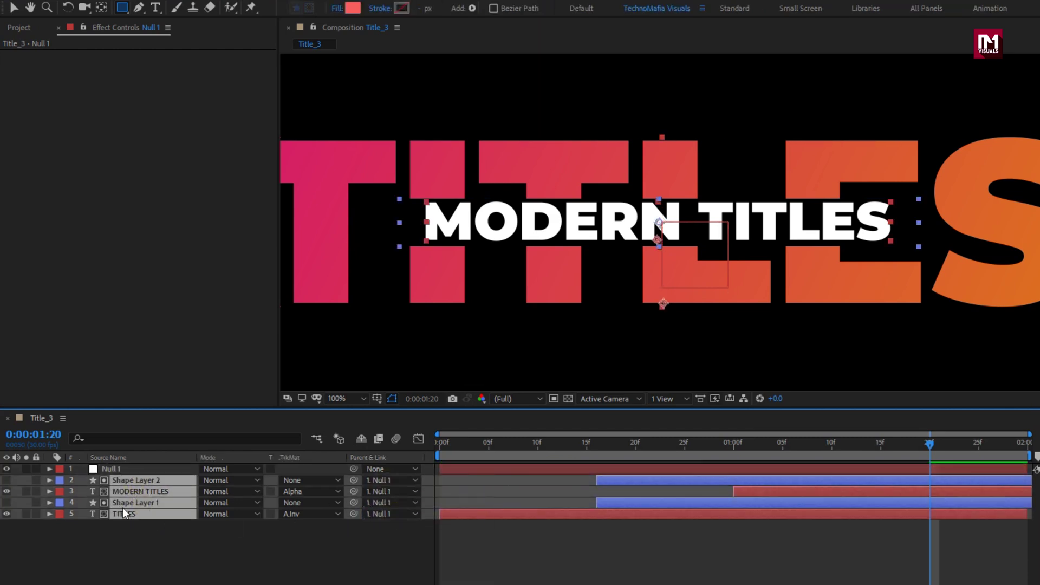
left_click(112, 471)
key("p")
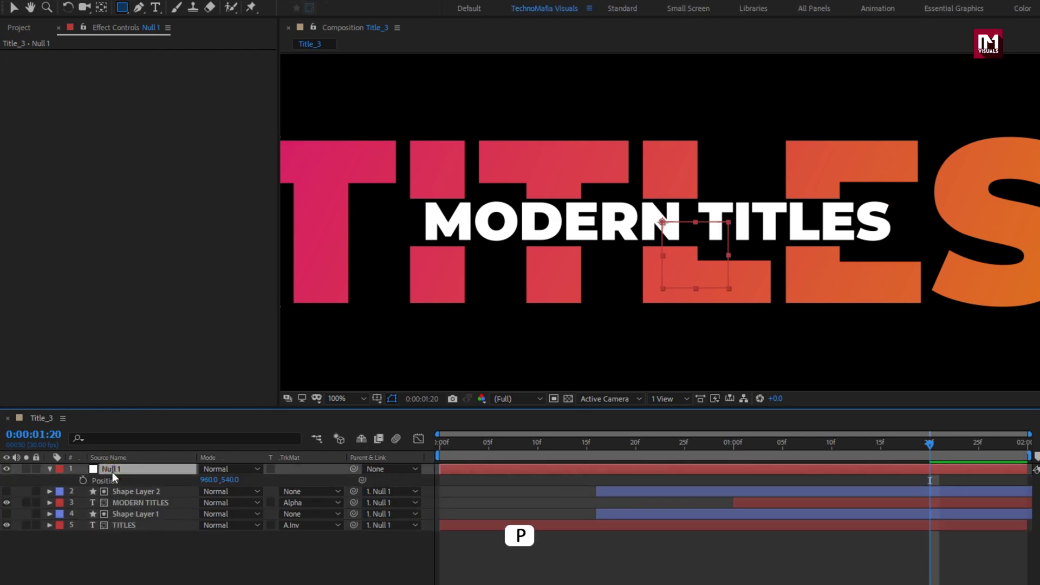
Step: Keyframe Null 1's Position at 1:29, raise it to Y 350 at frame 10, select both keyframes
left_click(1027, 445)
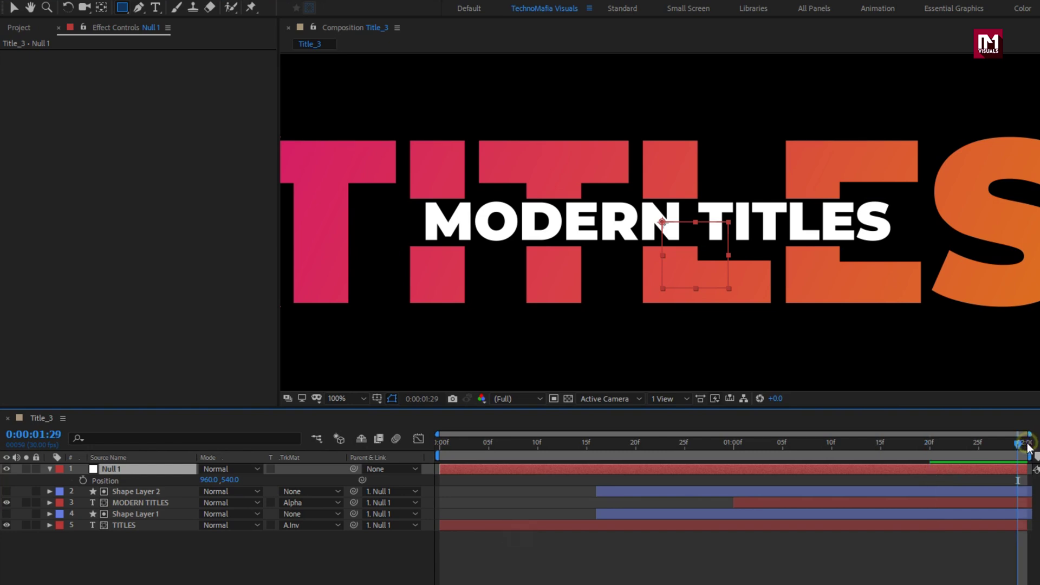
left_click(81, 480)
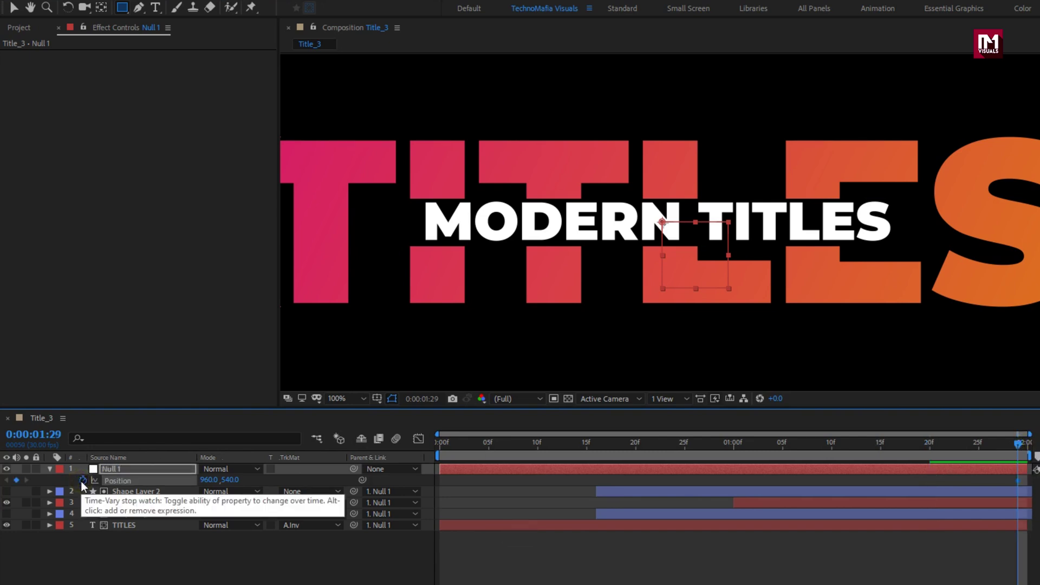
left_click(537, 446)
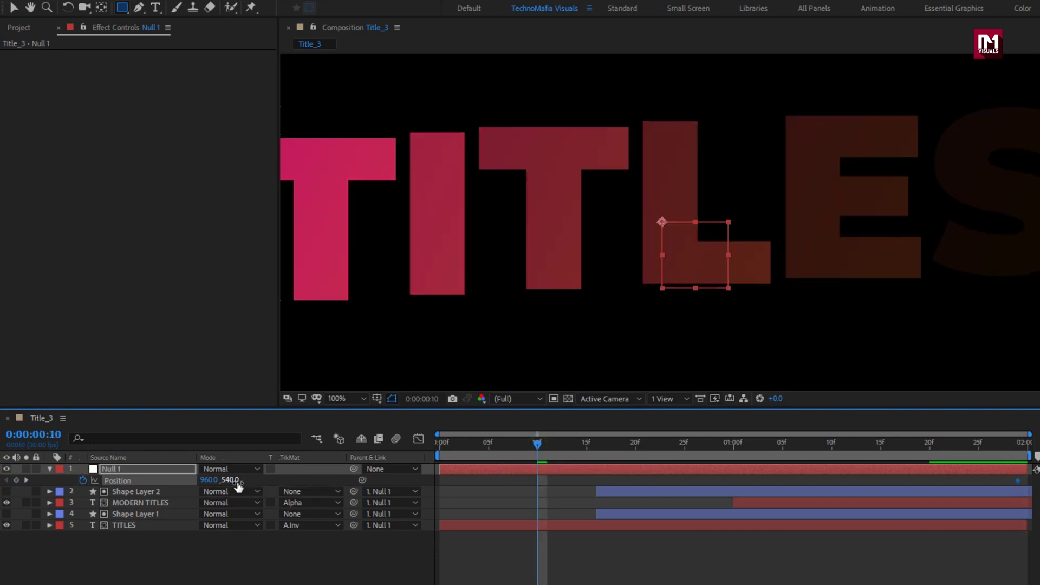
left_click_drag(238, 487, 161, 475)
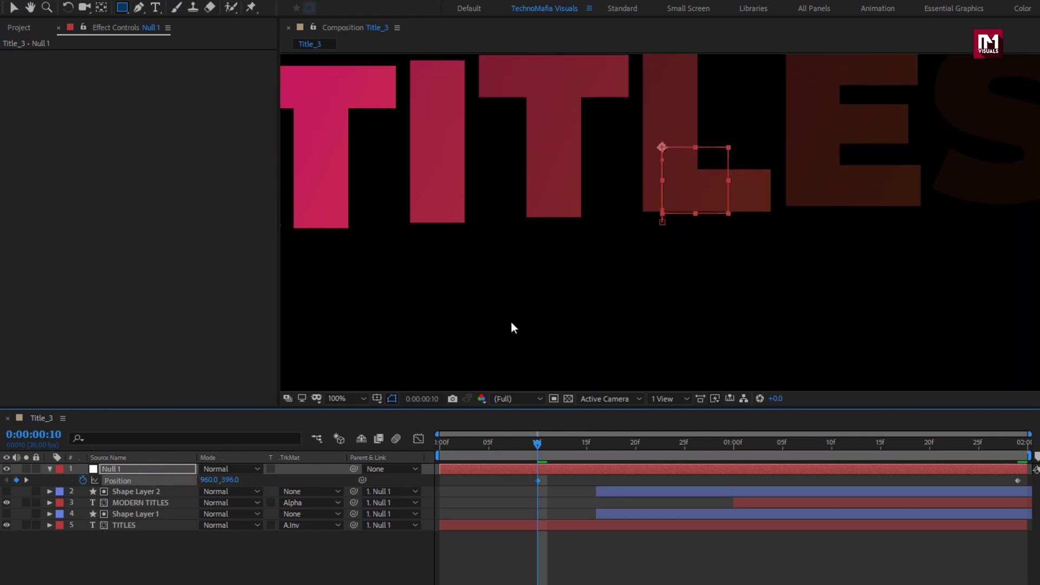
key("comma")
key("comma")
left_click_drag(227, 484, 201, 481)
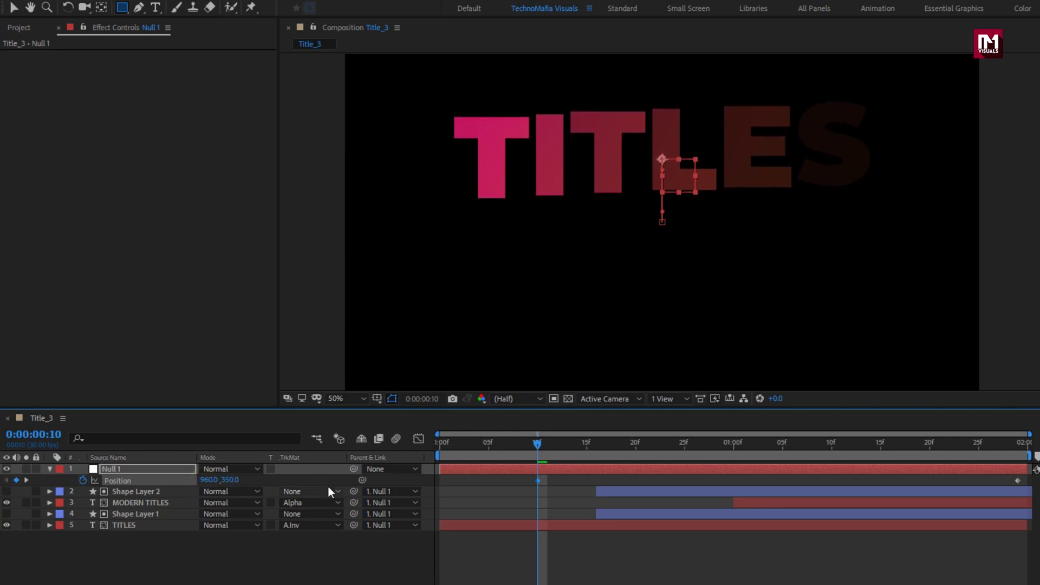
left_click(444, 450)
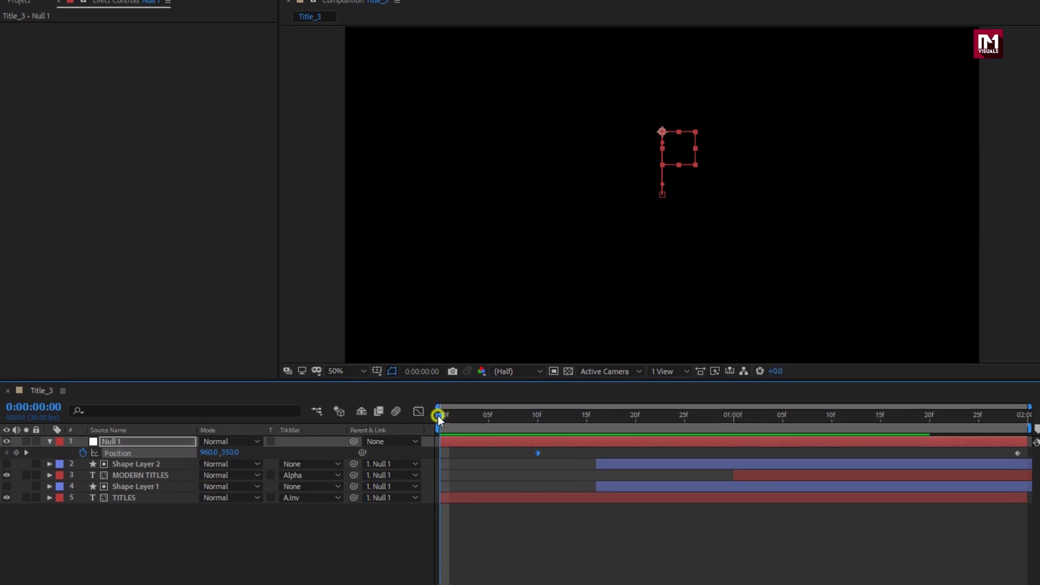
left_click_drag(1022, 406, 533, 420)
Step: Easy Ease the null's Position keyframes and drag both Graph Editor influence handles inward
right_click(537, 410)
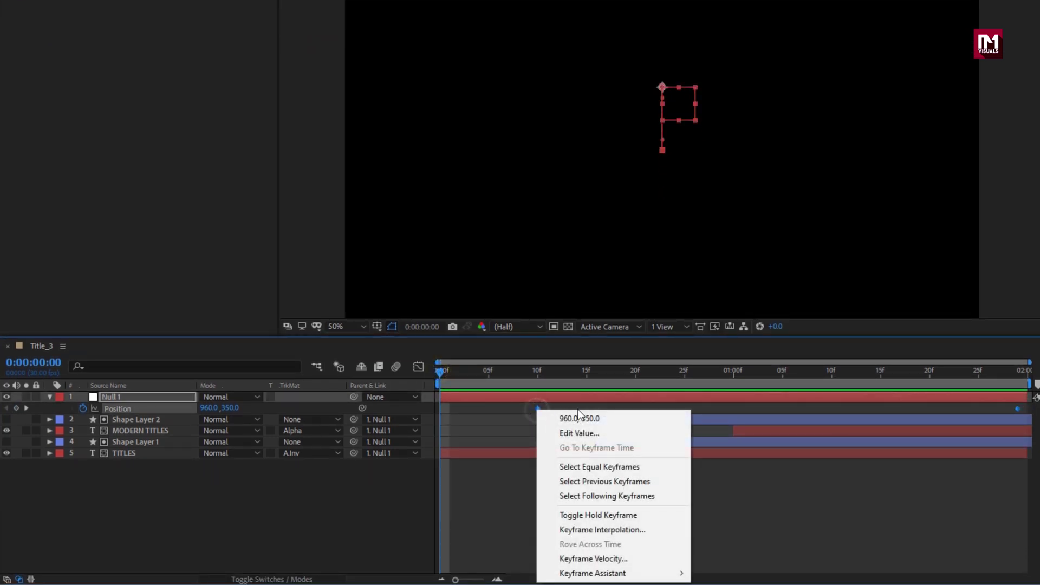
mouse_move(677, 578)
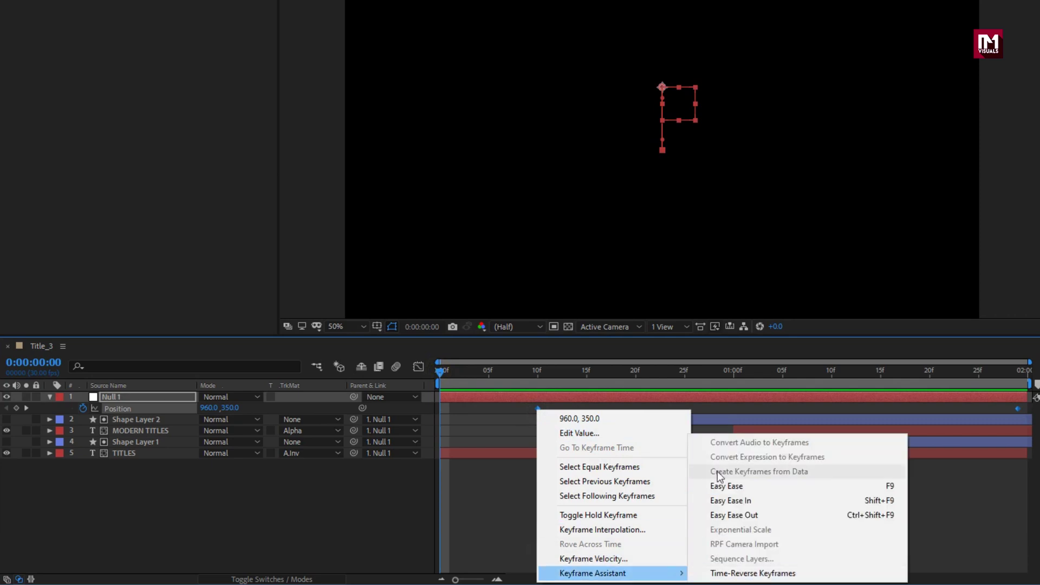
left_click(719, 486)
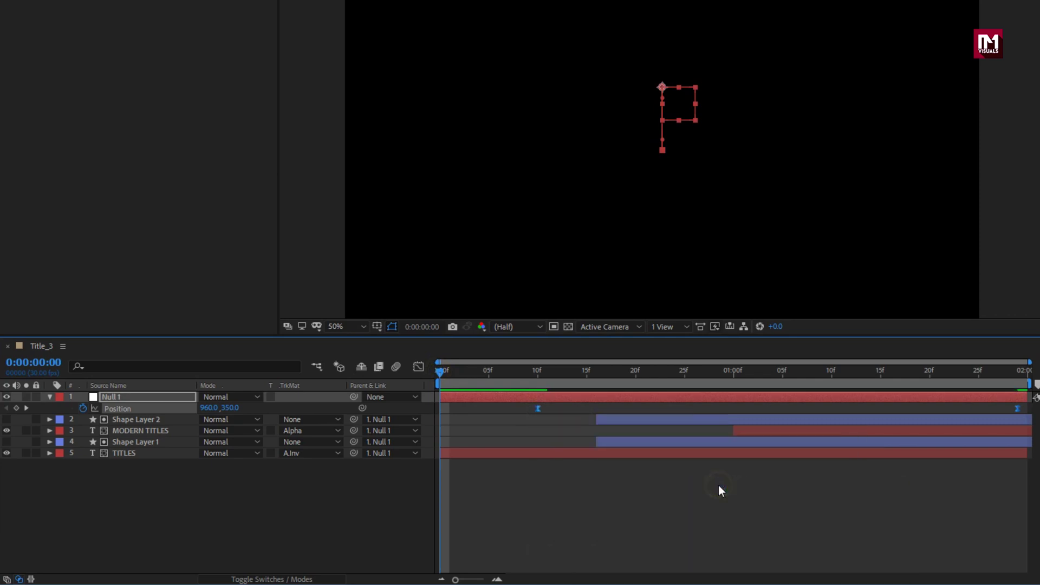
left_click(424, 367)
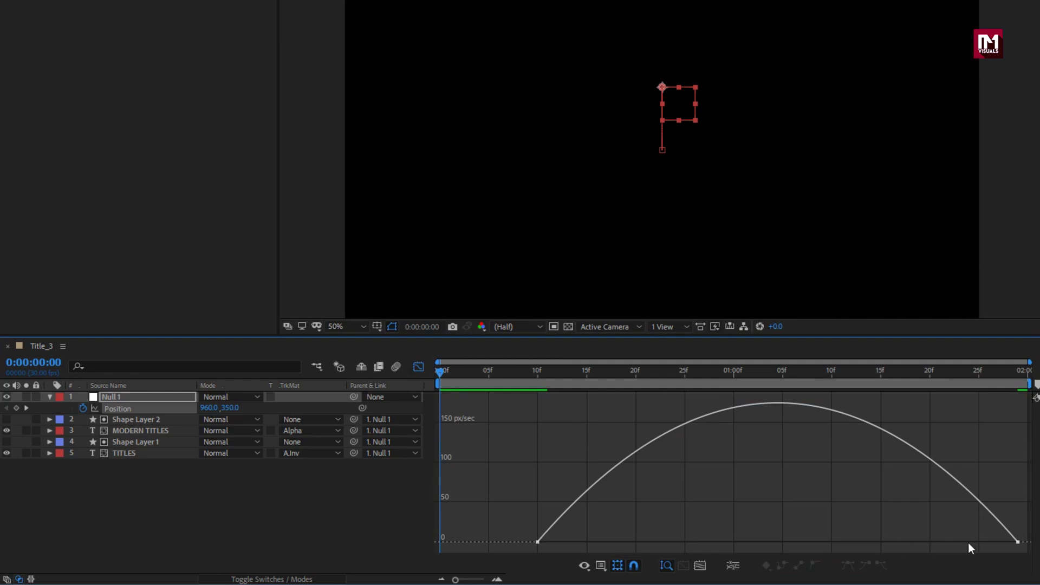
left_click(1026, 538)
left_click_drag(938, 544, 736, 544)
left_click_drag(635, 544, 751, 544)
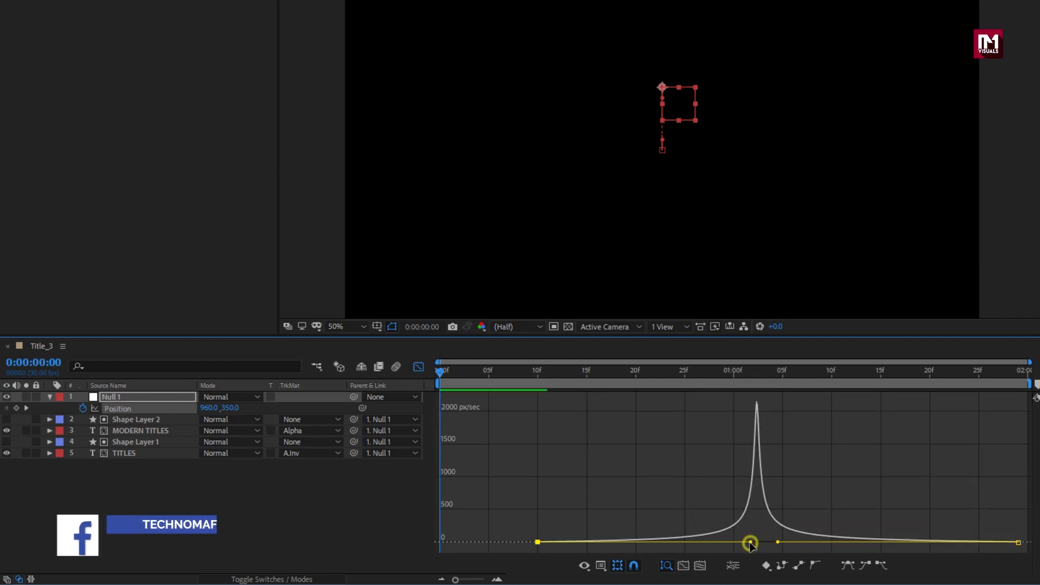
left_click(417, 368)
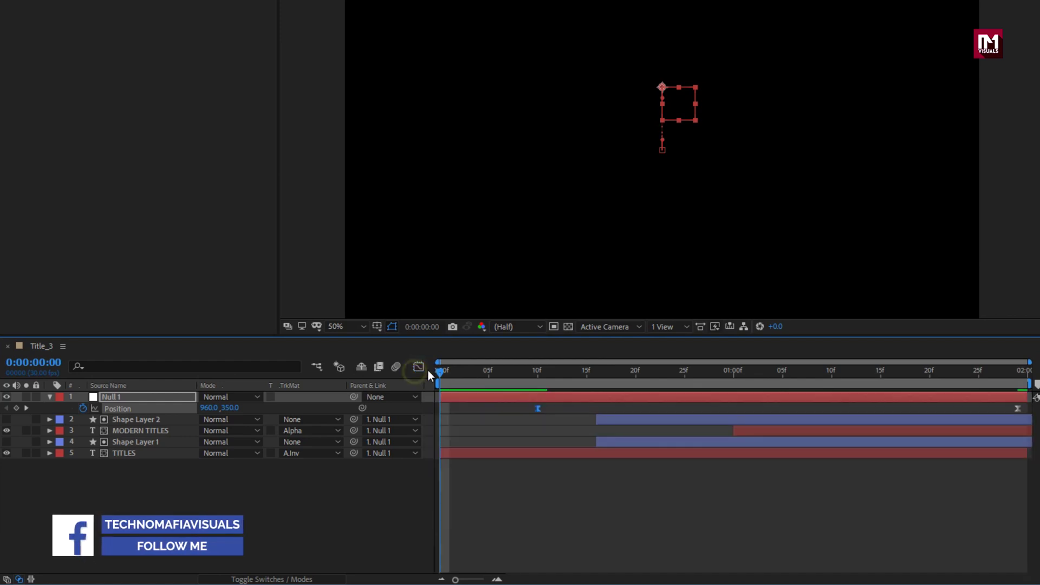
Step: Set the first Position keyframe's Y to 425 and preview from the start
left_click_drag(438, 375, 537, 374)
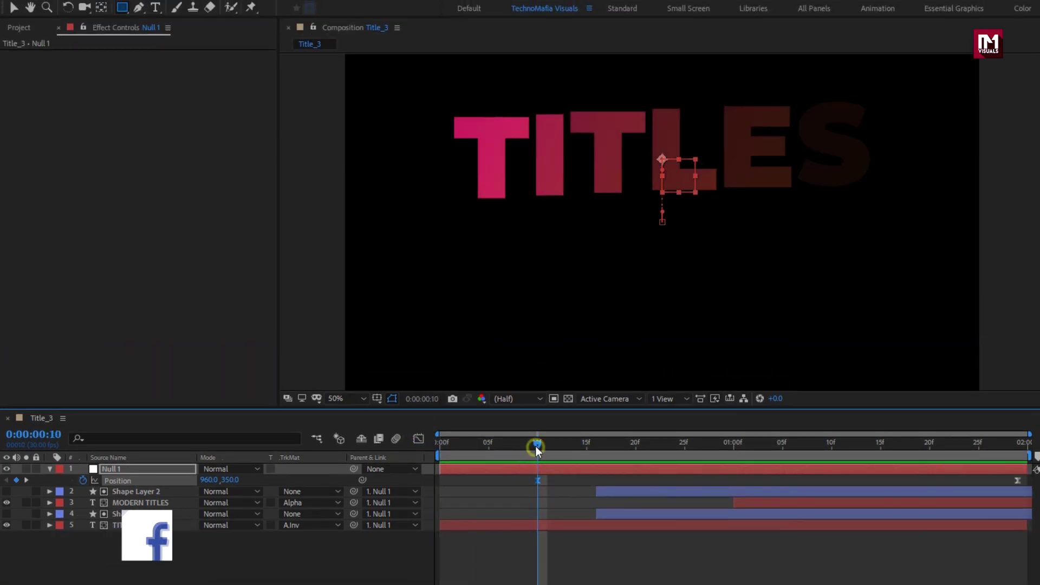
left_click_drag(226, 478, 281, 477)
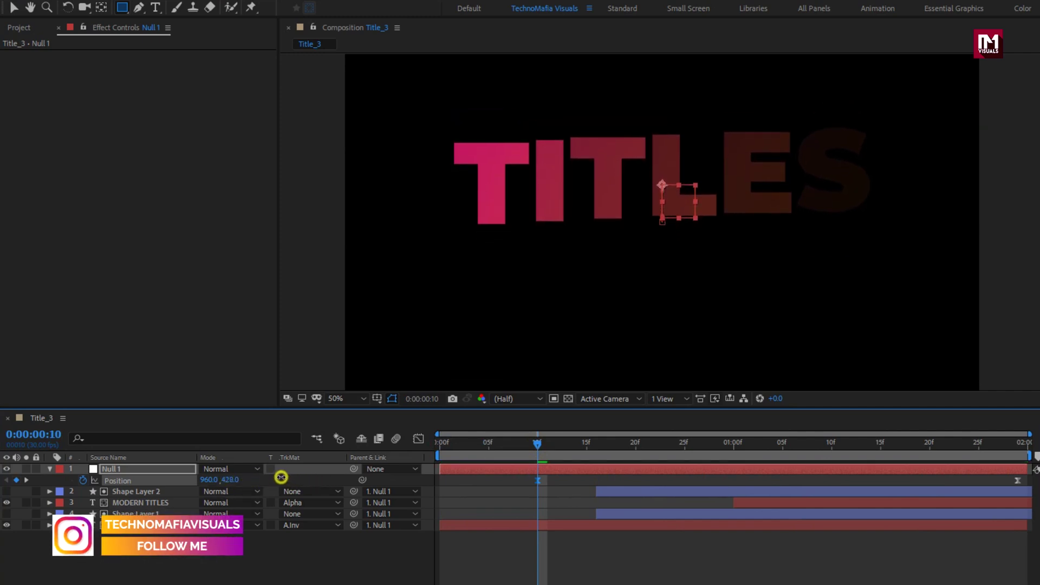
left_click(440, 445)
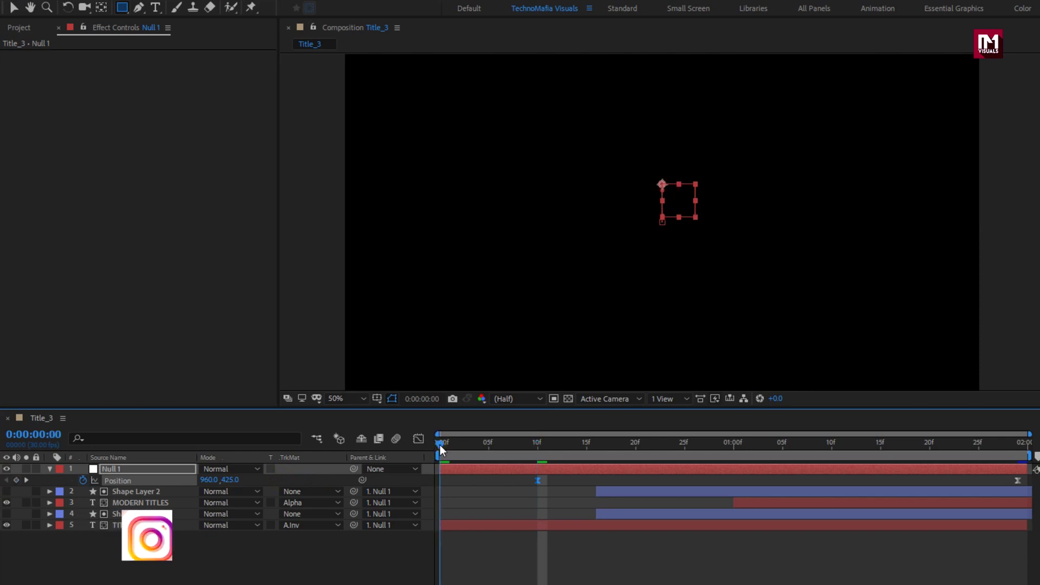
key("space")
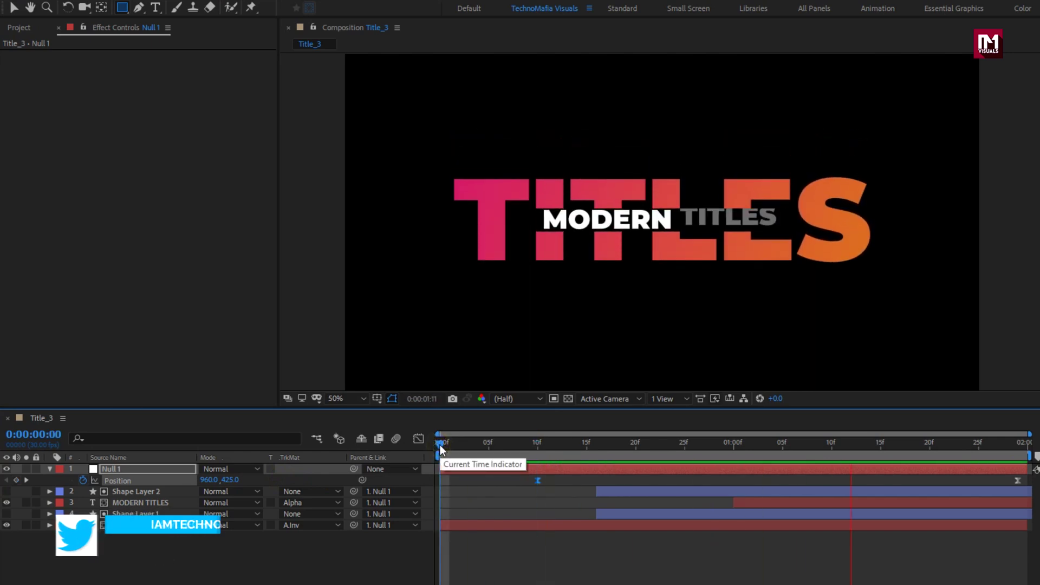